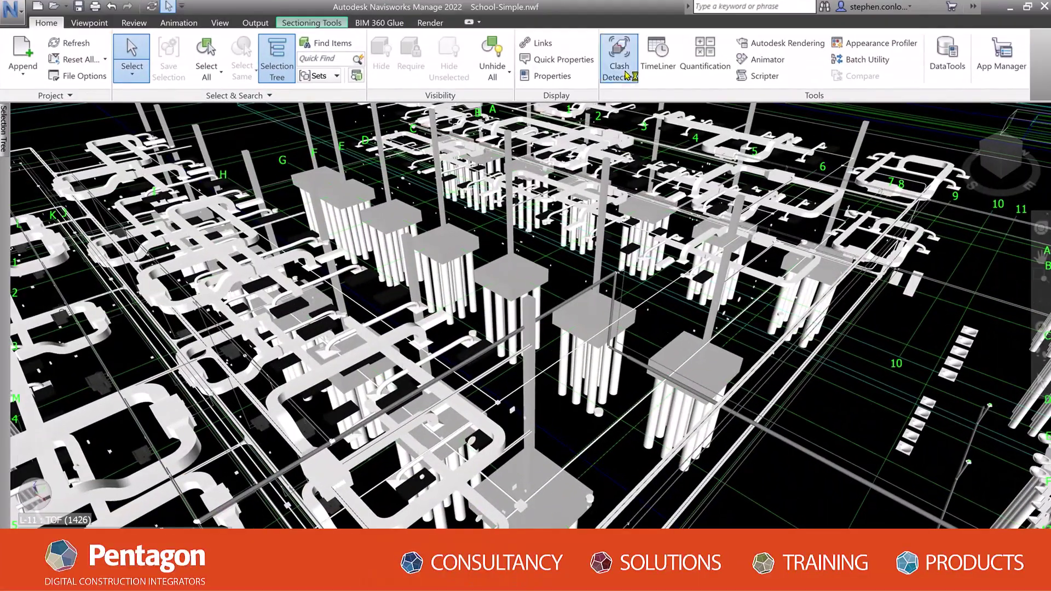
- Add a new clash test named 'Pipes vs Ducts' in Clash Detective
left_click(610, 155)
left_click(662, 271)
left_click(684, 295)
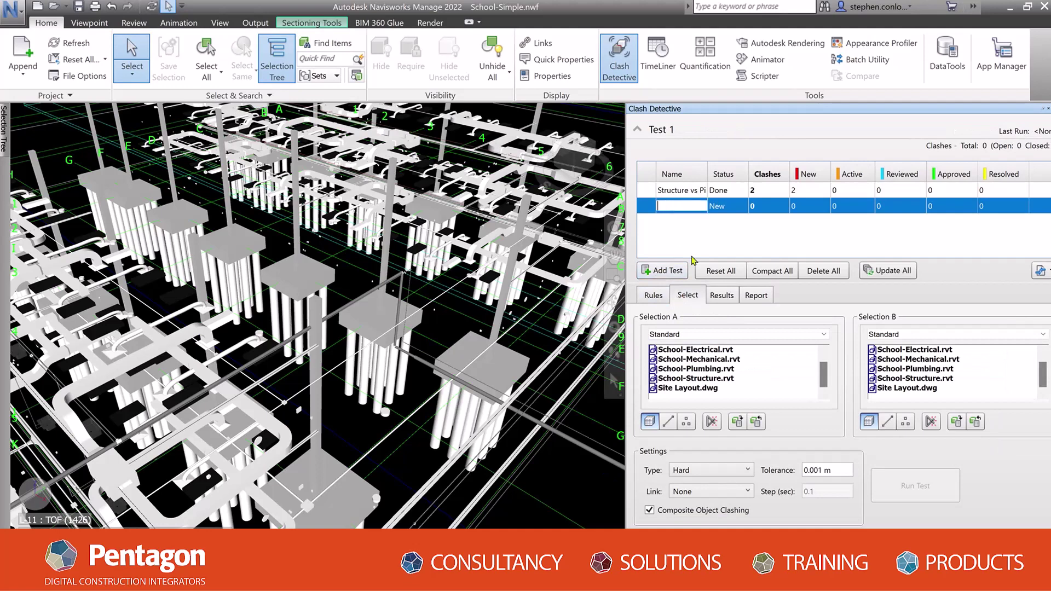
type("vs Ducts")
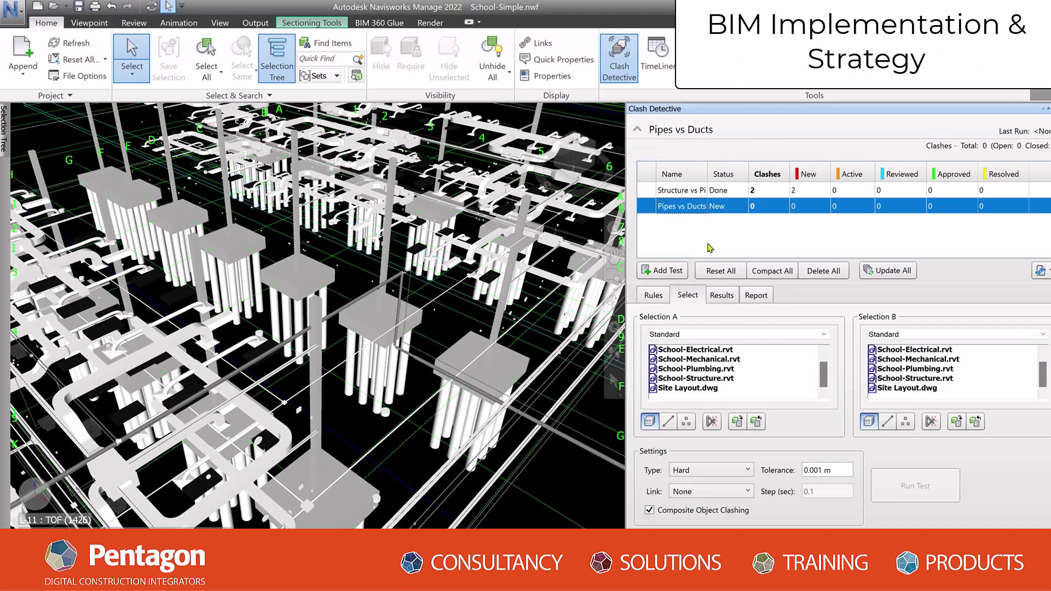
left_click(653, 296)
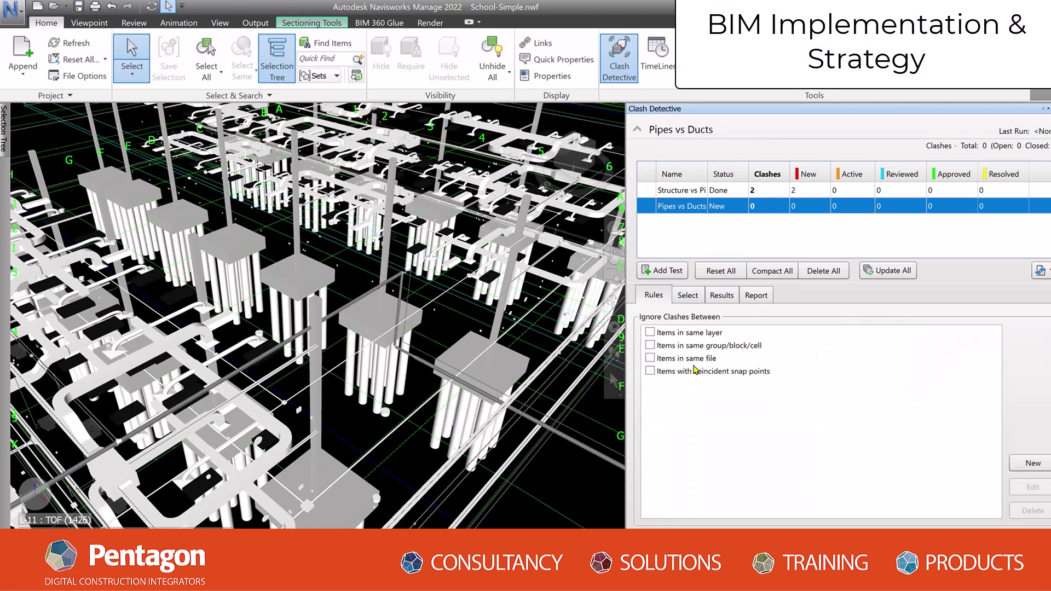
left_click(688, 296)
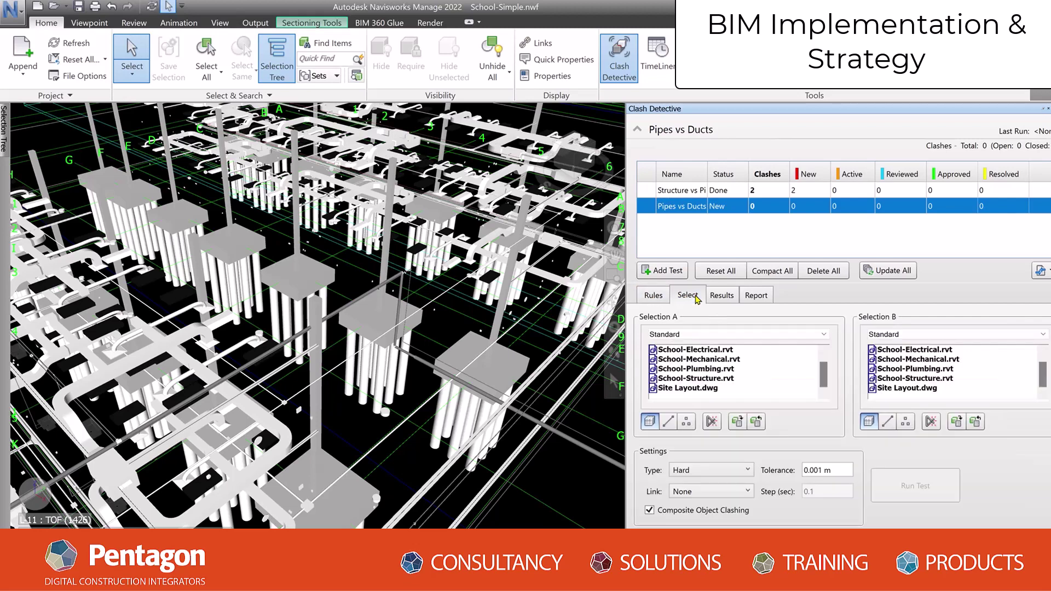
- Compare the Pipes set against the Ducts set, run the test, and orbit around Clash1
left_click(739, 334)
left_click(727, 370)
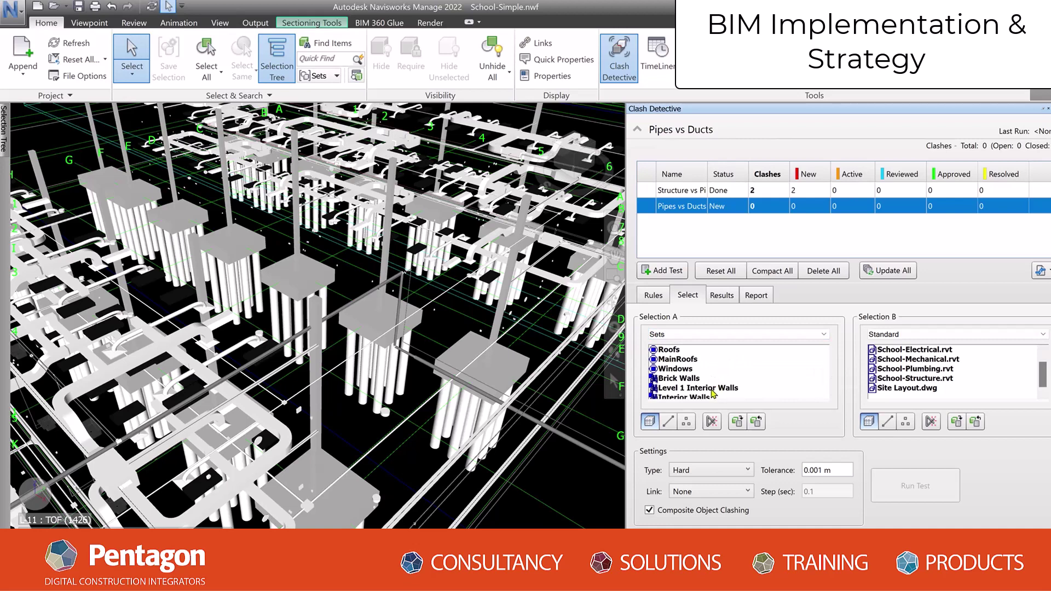
left_click(957, 343)
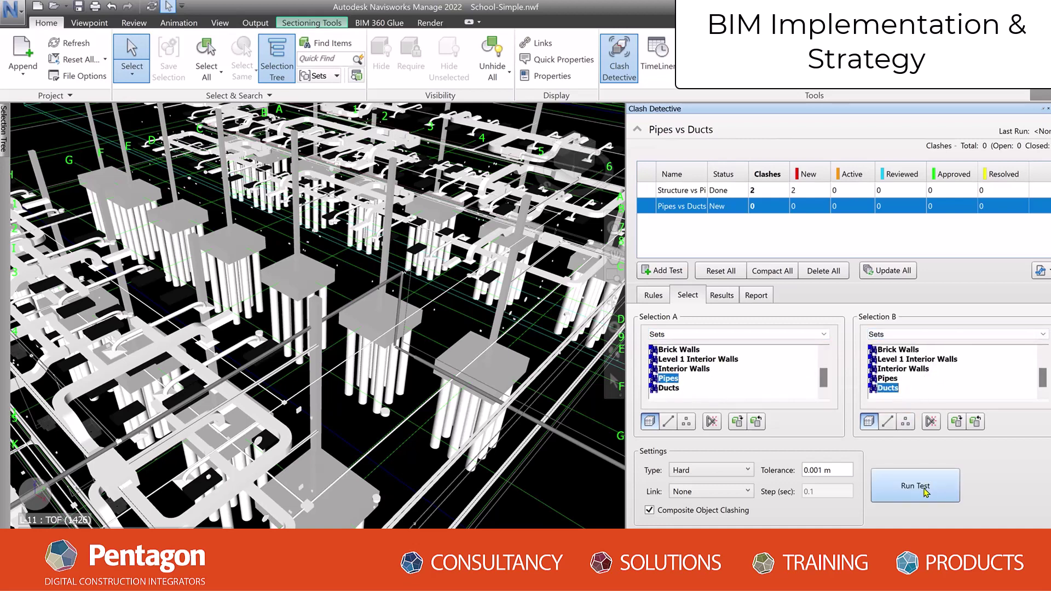
left_click(924, 488)
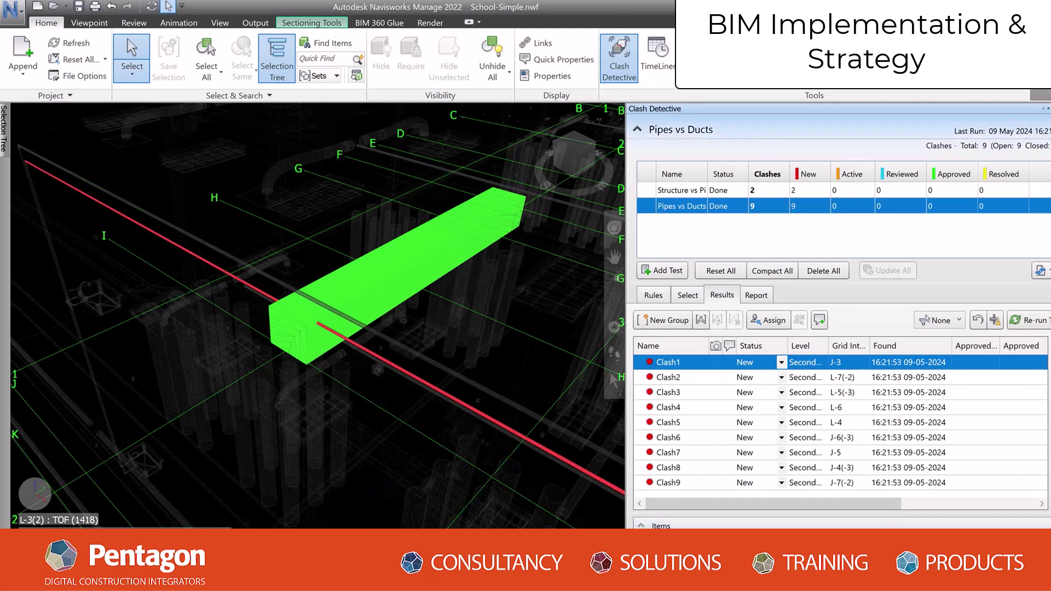
mouse_move(408, 353)
middle_mouse_down("shift")
mouse_move(397, 397)
mouse_move(411, 383)
mouse_move(351, 323)
middle_mouse_up("shift")
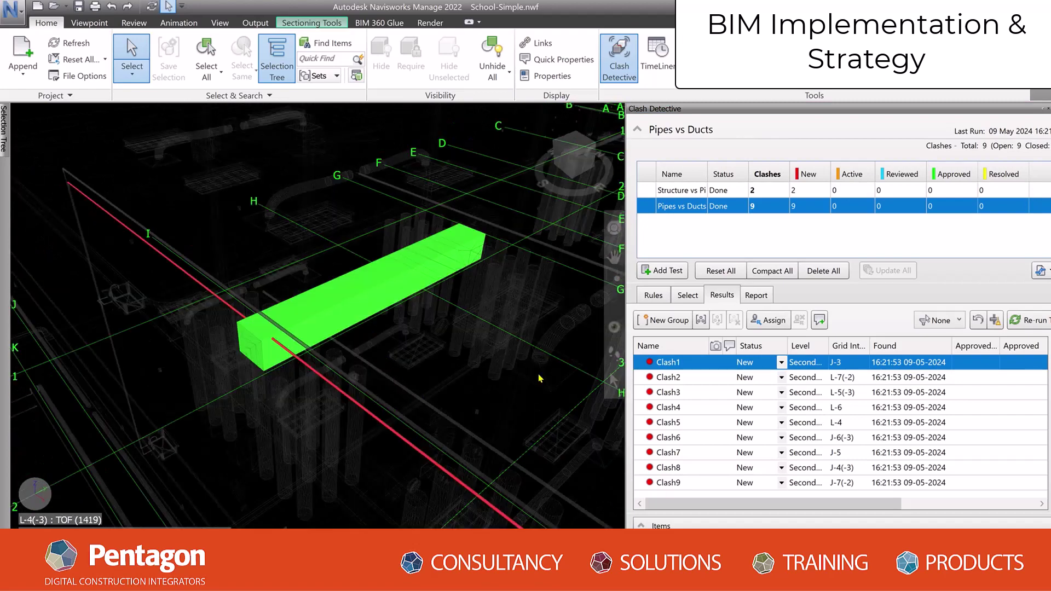
mouse_move(389, 362)
middle_mouse_down("shift")
mouse_move(464, 418)
mouse_move(416, 455)
mouse_move(427, 394)
middle_mouse_up("shift")
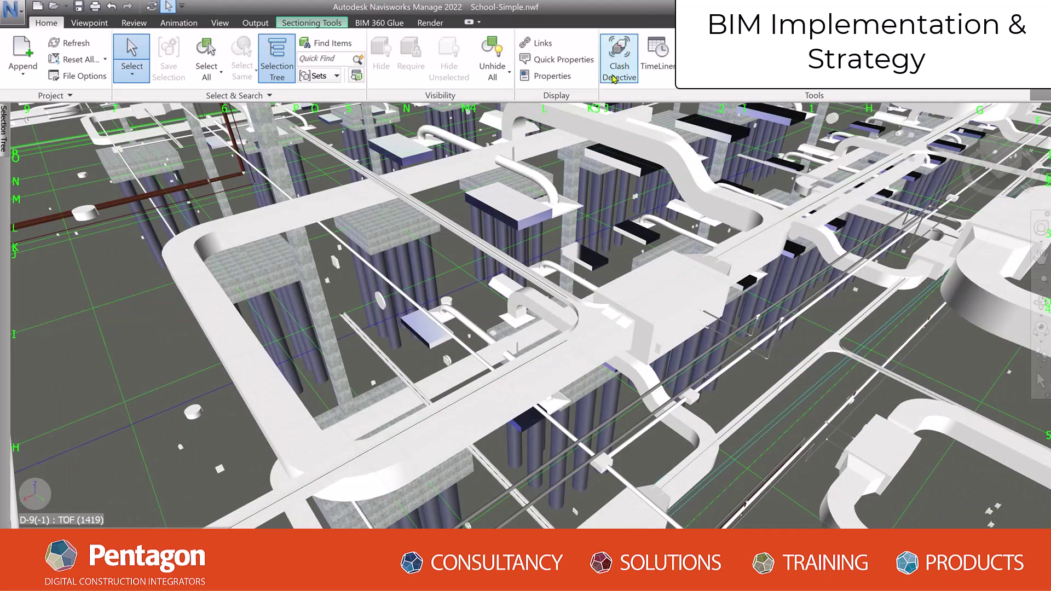
- Run a 'Structure vs Pipes' test of School-Structure.rvt against the Pipes set, finding 2 clashes
left_click(614, 79)
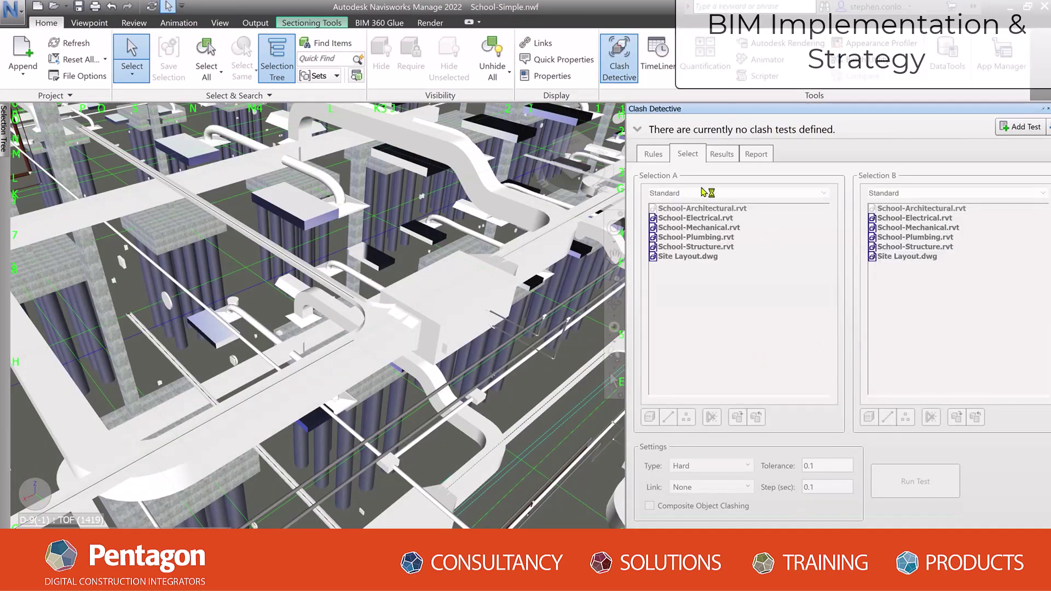
left_click(1025, 127)
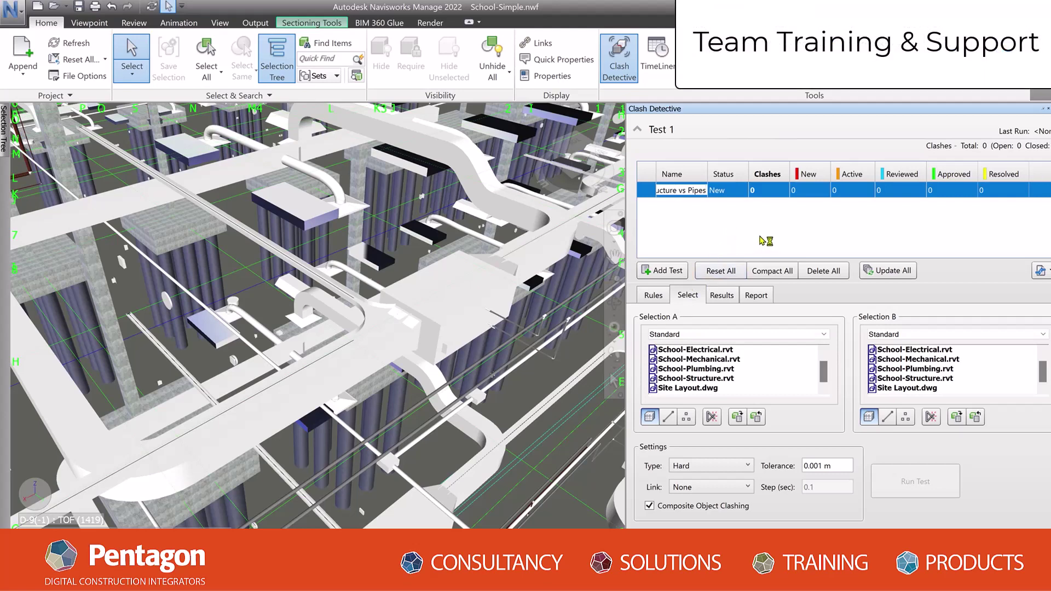
left_click(654, 295)
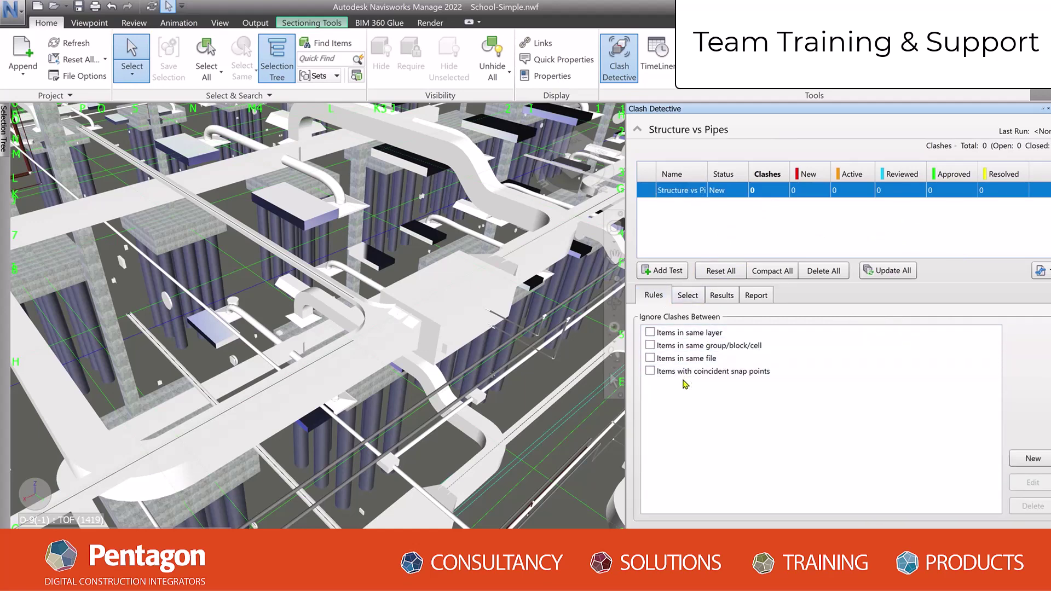
left_click(687, 295)
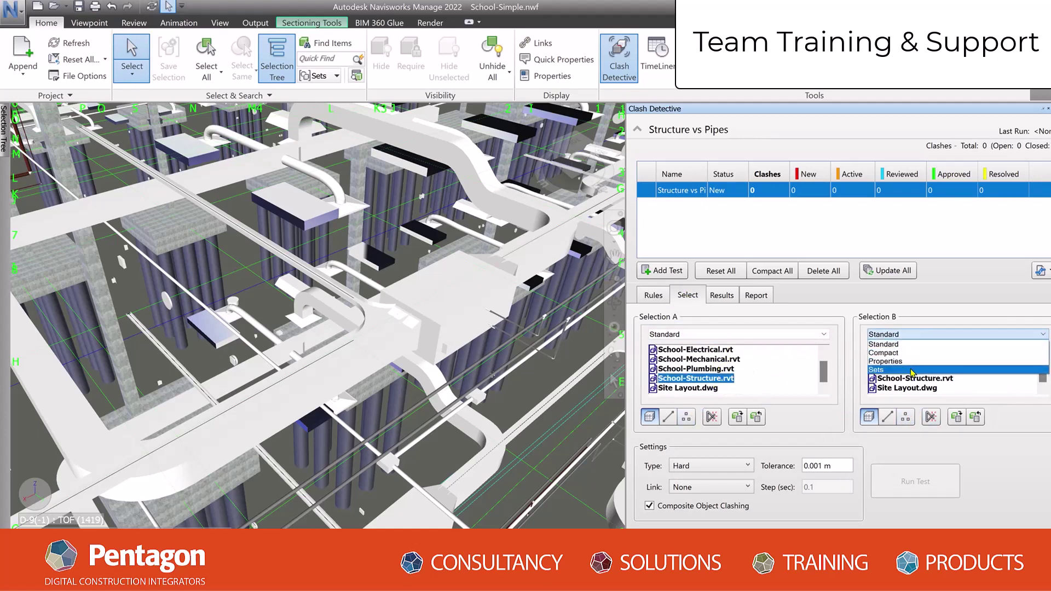
left_click(926, 361)
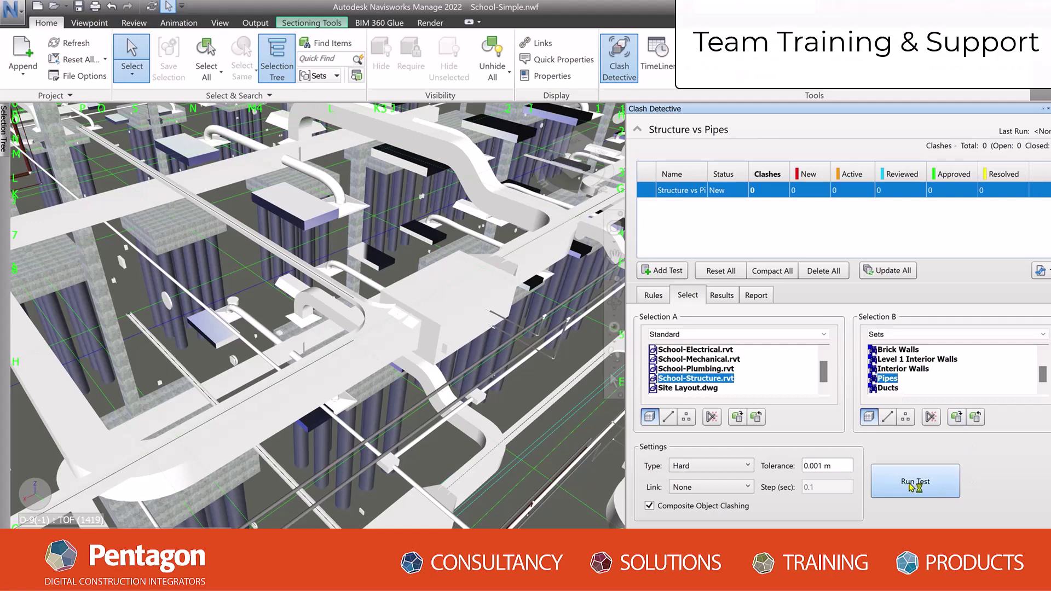
left_click(907, 484)
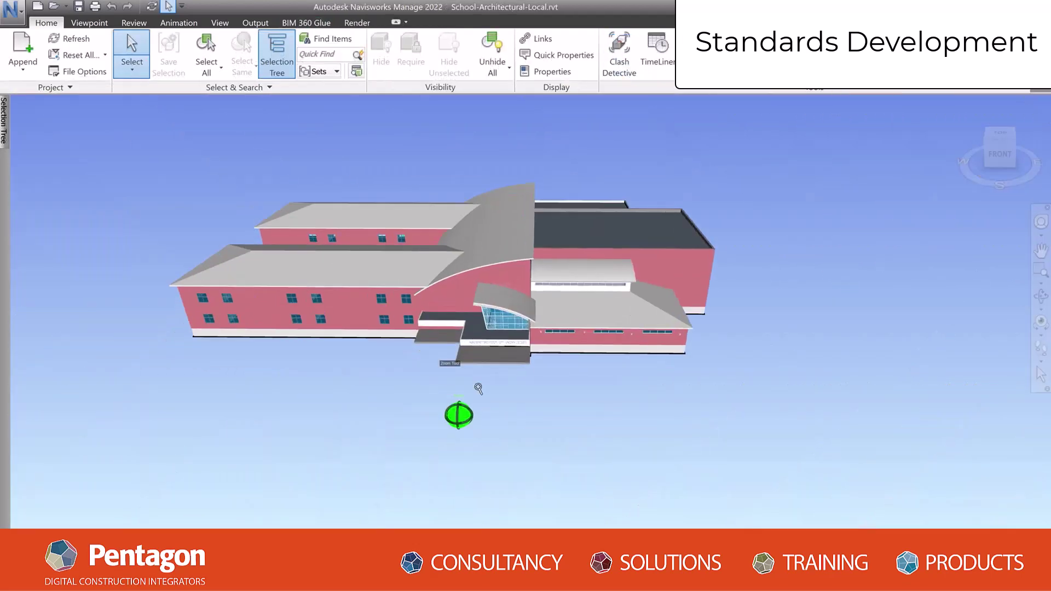
middle_click_drag(481, 387, 280, 378, "shift")
left_click(220, 22)
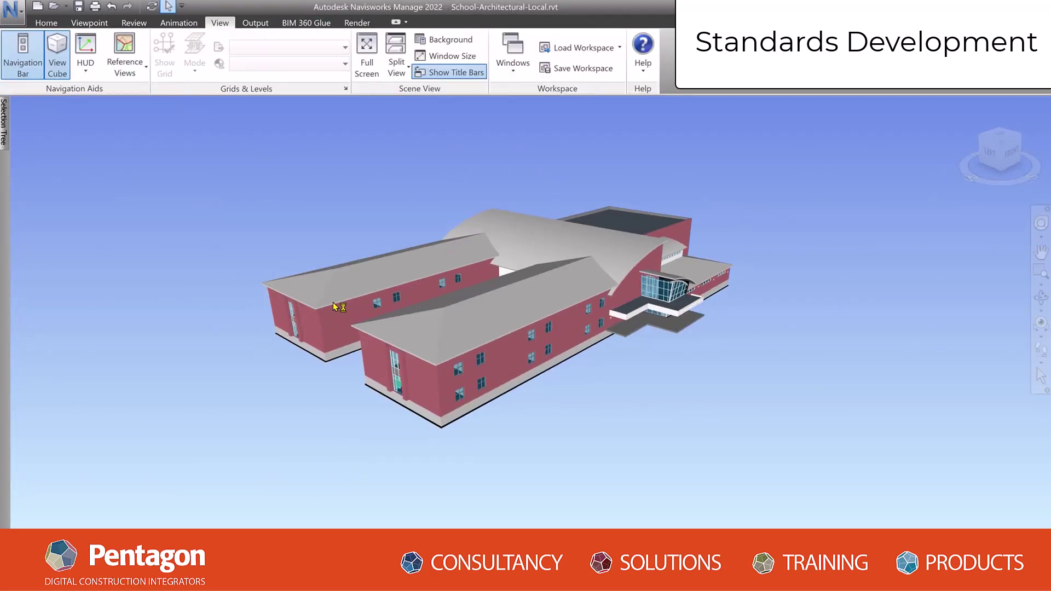
left_click(85, 65)
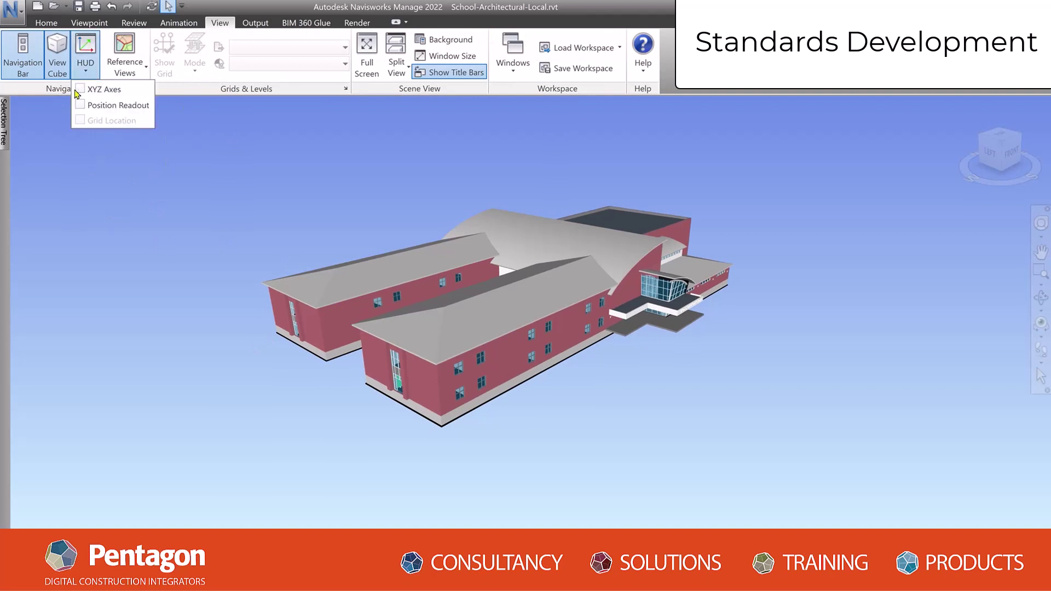
left_click(558, 418)
middle_click_drag(558, 418, 574, 365, "shift")
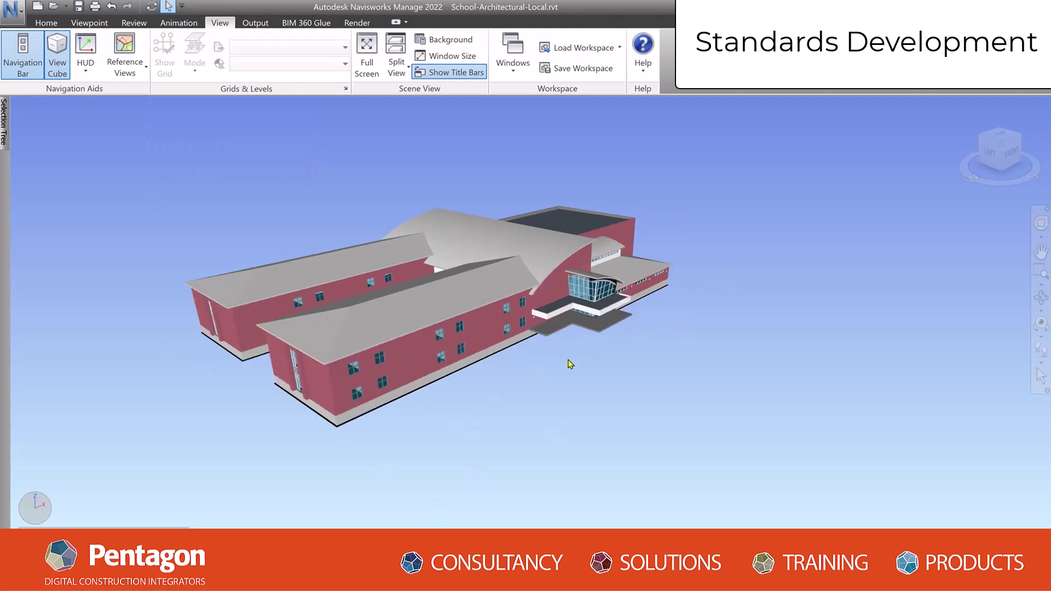
middle_click_drag(290, 419, 429, 399, "shift")
scroll(528, 409, "down", 3)
middle_click_drag(516, 396, 435, 458, "shift")
left_click(46, 22)
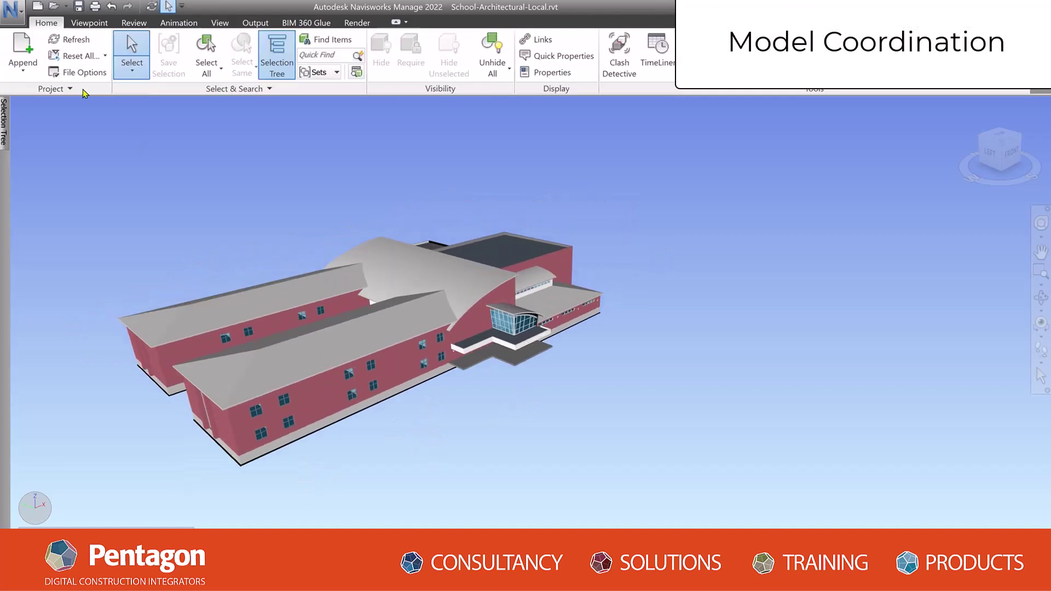
- Append the School Electrical, Mechanical, Plumbing and Structure Local .rvt models and orbit the building
left_click(23, 49)
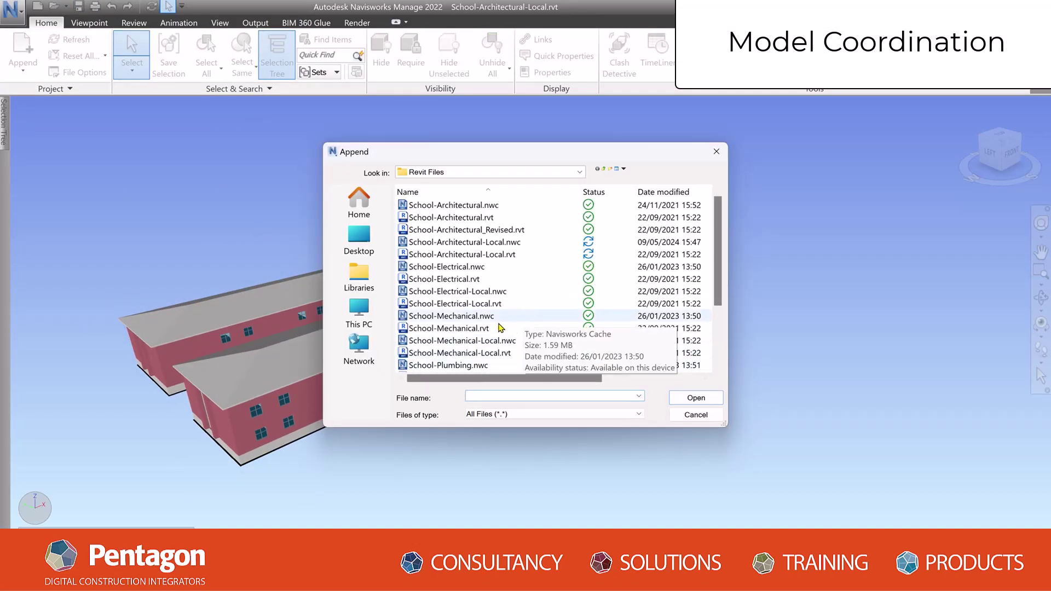
left_click(489, 291)
left_click(491, 304)
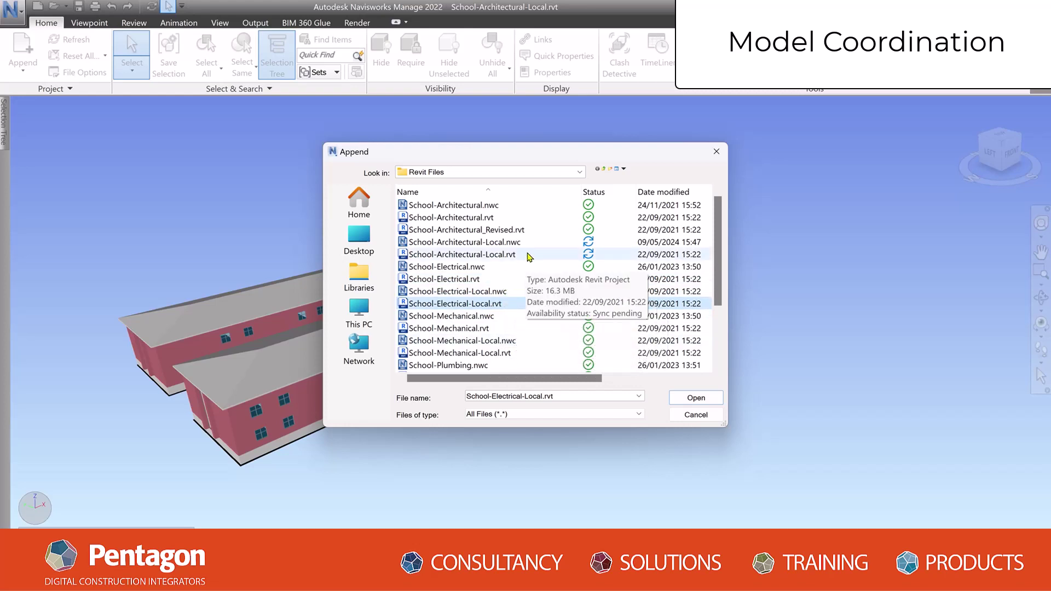
scroll(534, 257, "down", 2)
left_click(492, 279, "ctrl")
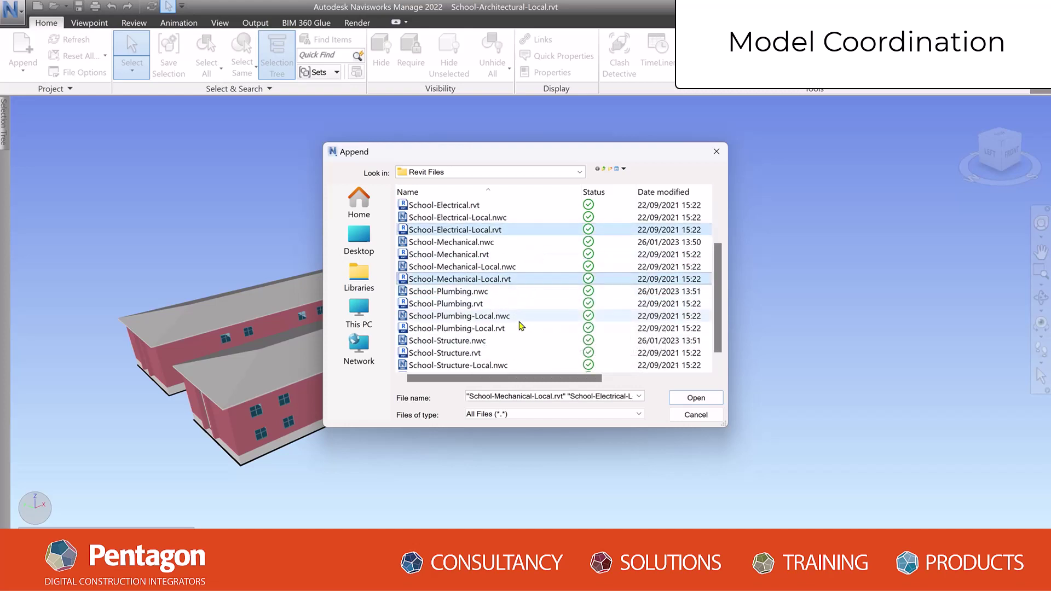
left_click(514, 328, "ctrl")
scroll(514, 334, "down", 1)
left_click(476, 366, "ctrl")
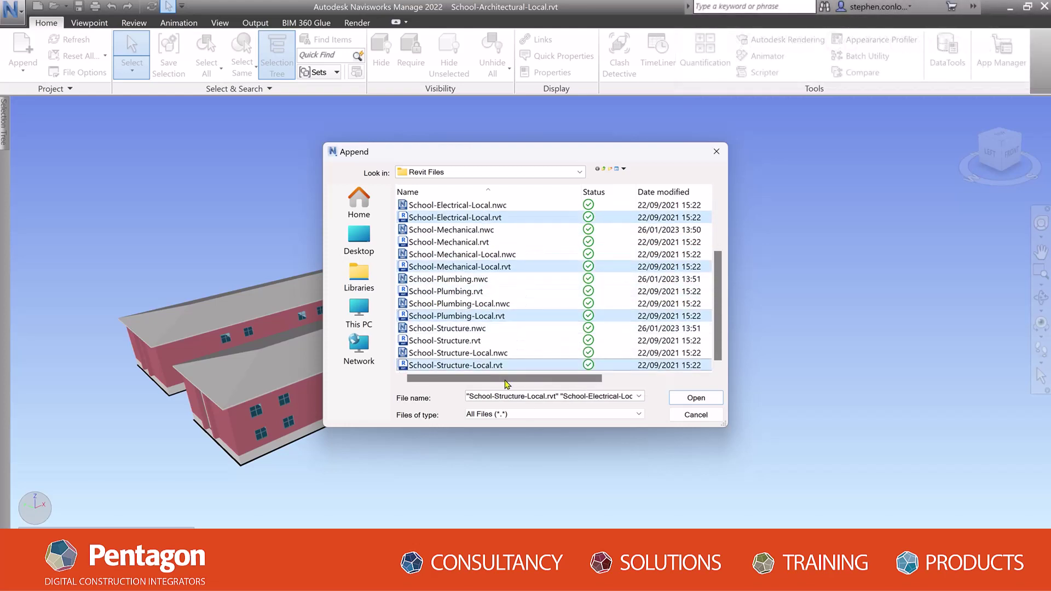
scroll(556, 312, "up", 3)
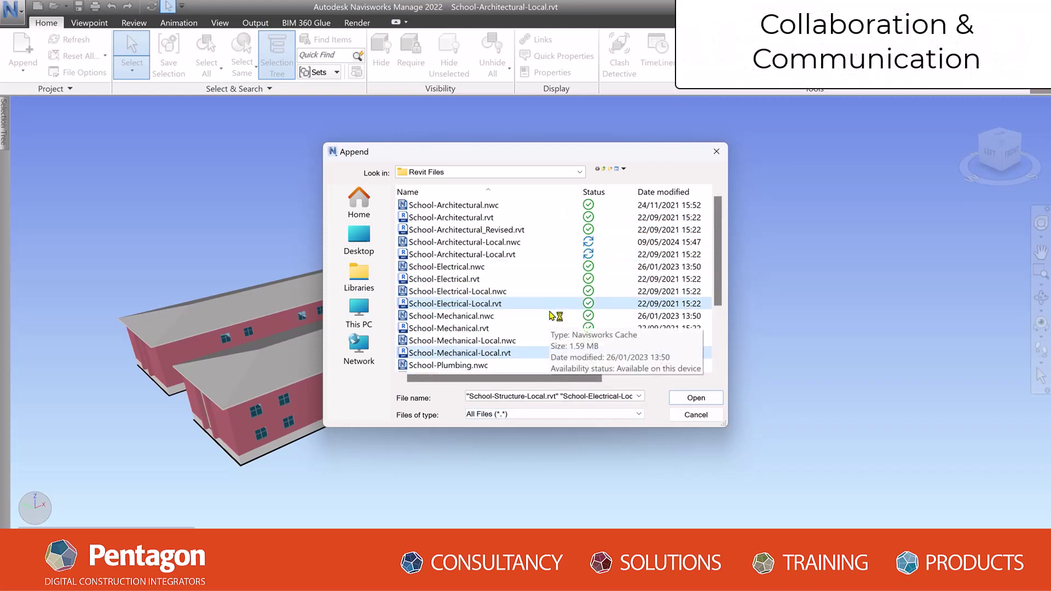
left_click(696, 397)
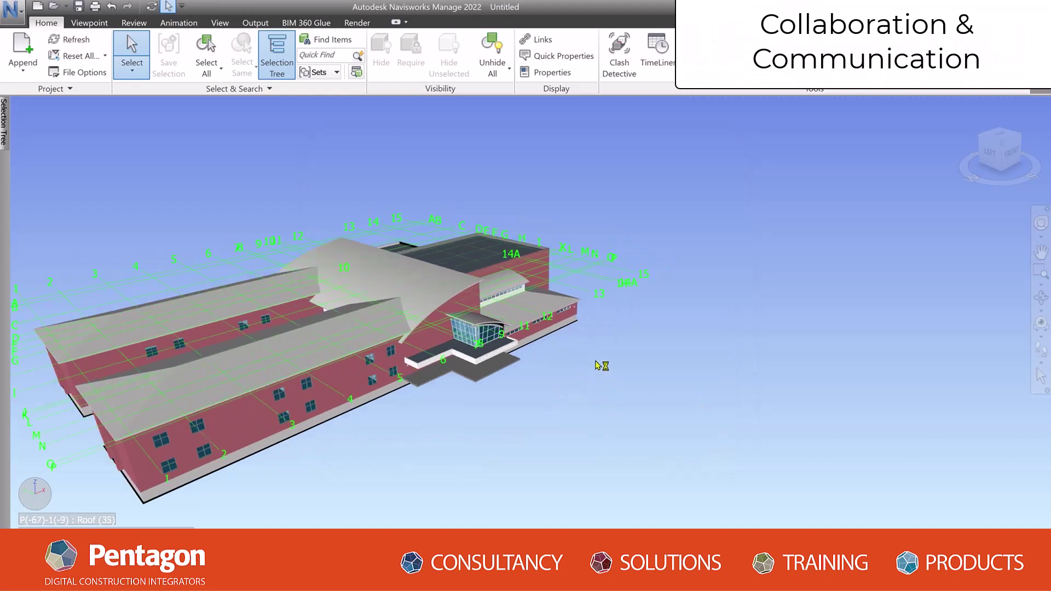
middle_click_drag(602, 365, 508, 338, "shift")
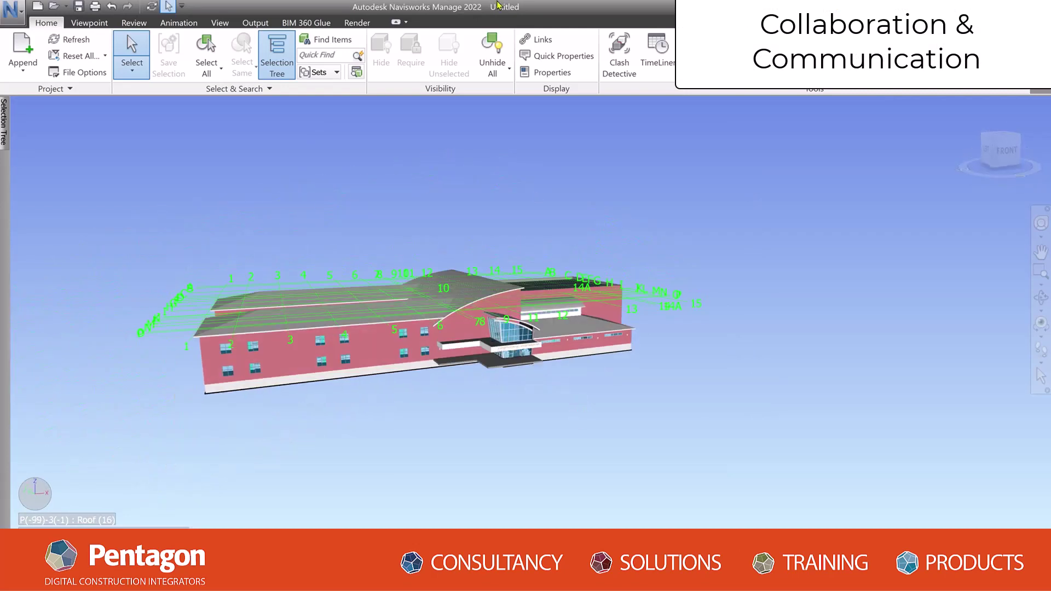
left_click(86, 25)
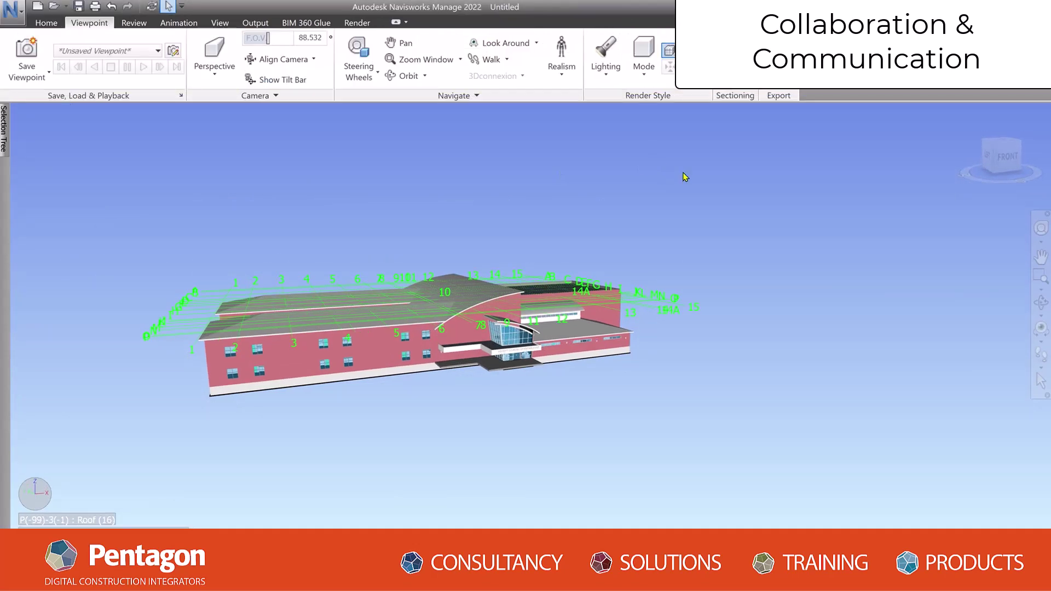
- Enable sectioning in Box mode and zoom into the clipped interior to select a beam
key("ctrl+shift+s")
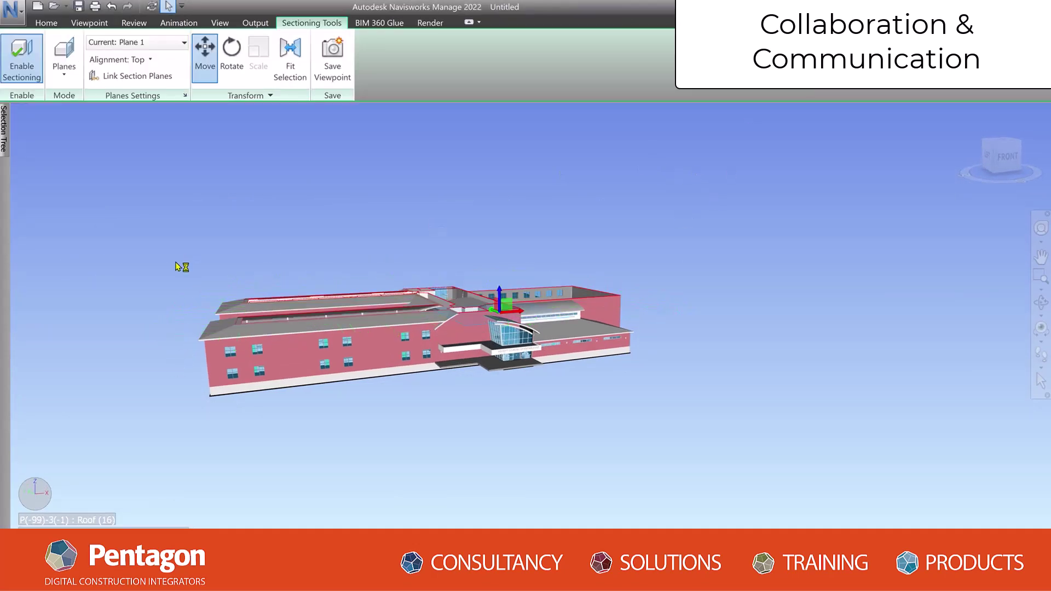
left_click(64, 71)
left_click(69, 132)
middle_click_drag(335, 386, 585, 414, "shift")
scroll(544, 386, "up", 5)
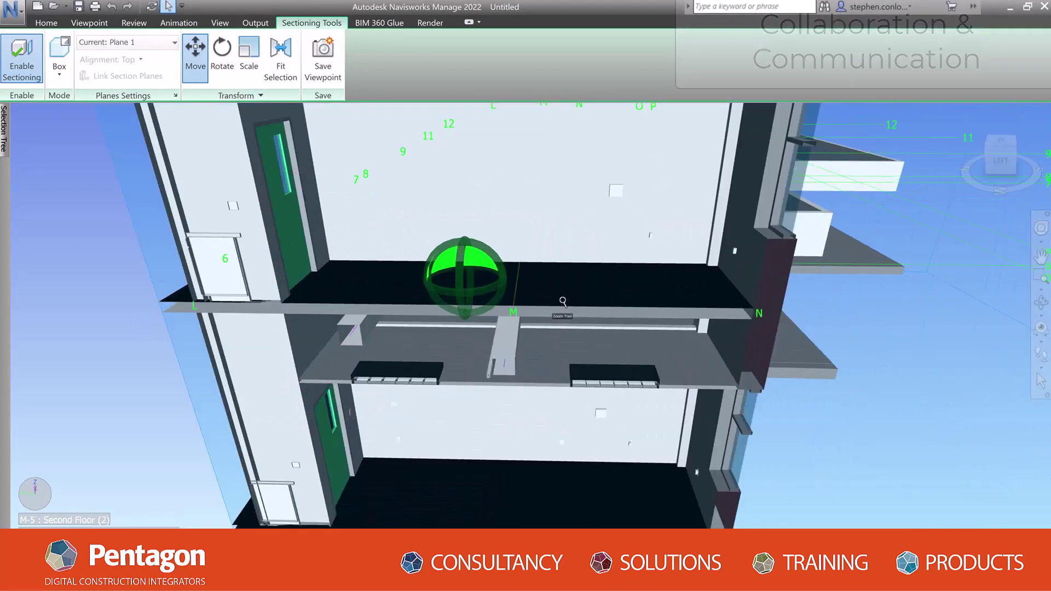
scroll(544, 387, "down", 2)
scroll(544, 386, "down", 5)
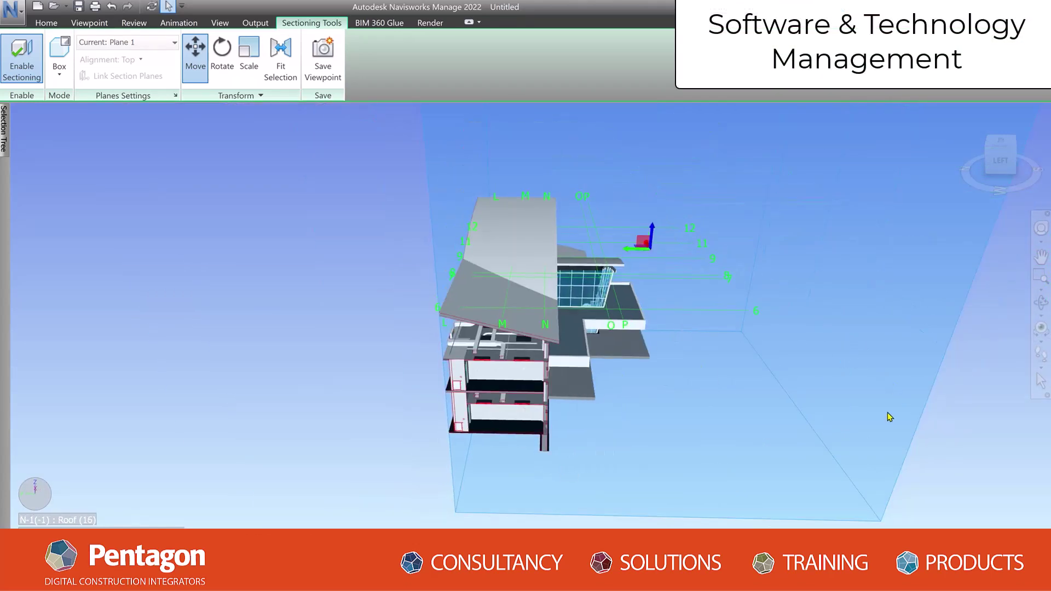
scroll(469, 359, "up", 8)
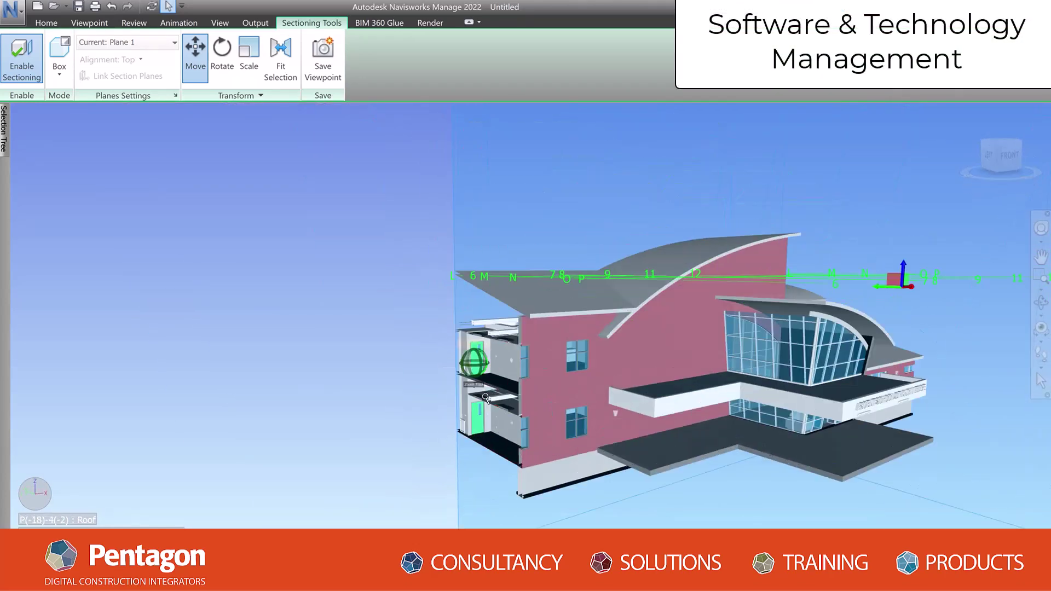
scroll(536, 353, "up", 3)
left_click(511, 287)
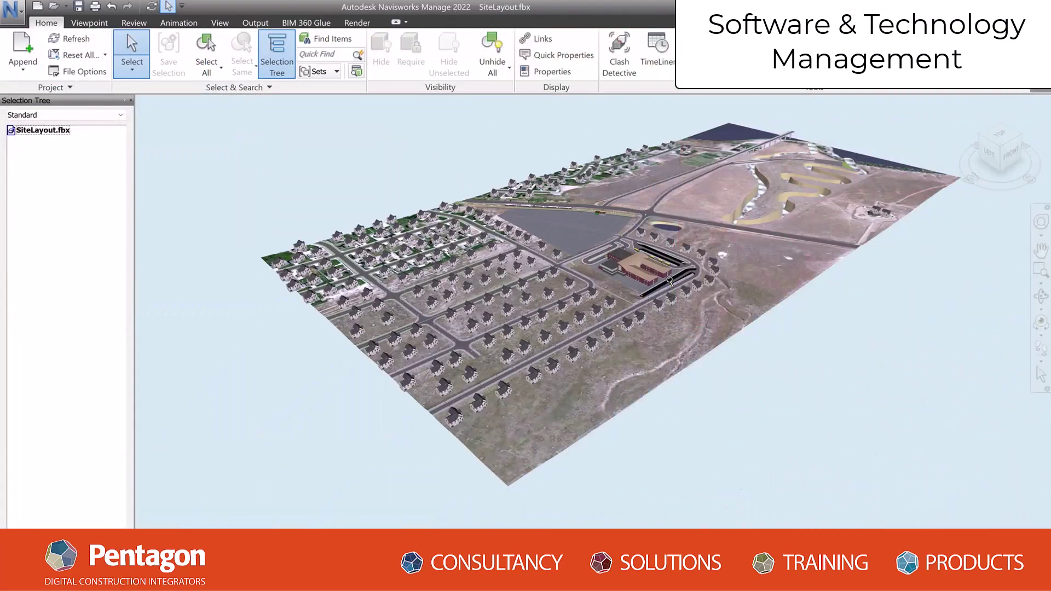
- Zoom and orbit to view the school in SiteLayout.fbx from the far side
scroll(669, 280, "up", 10)
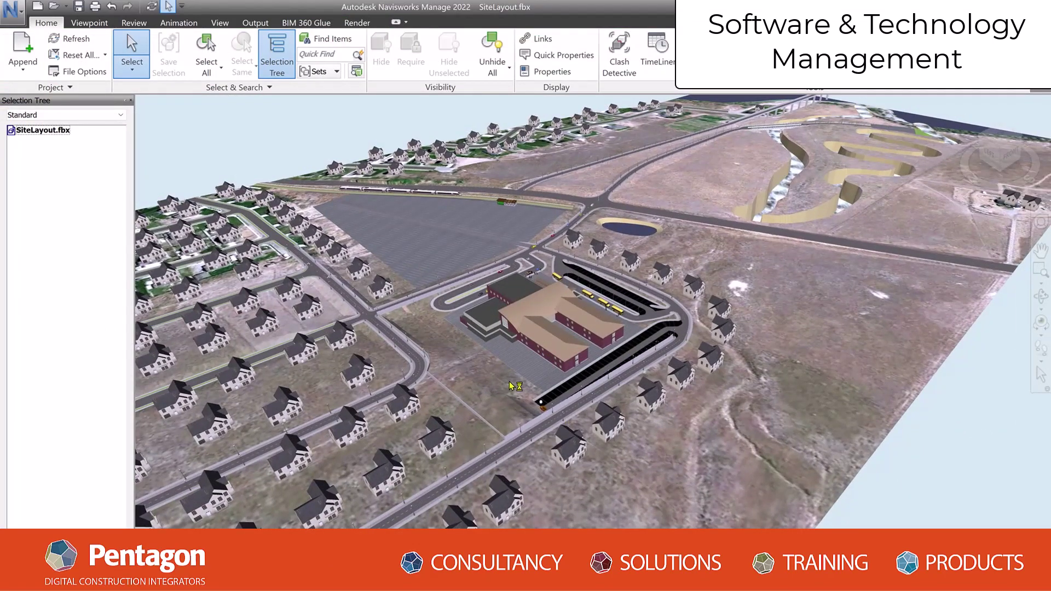
scroll(511, 384, "up", 5)
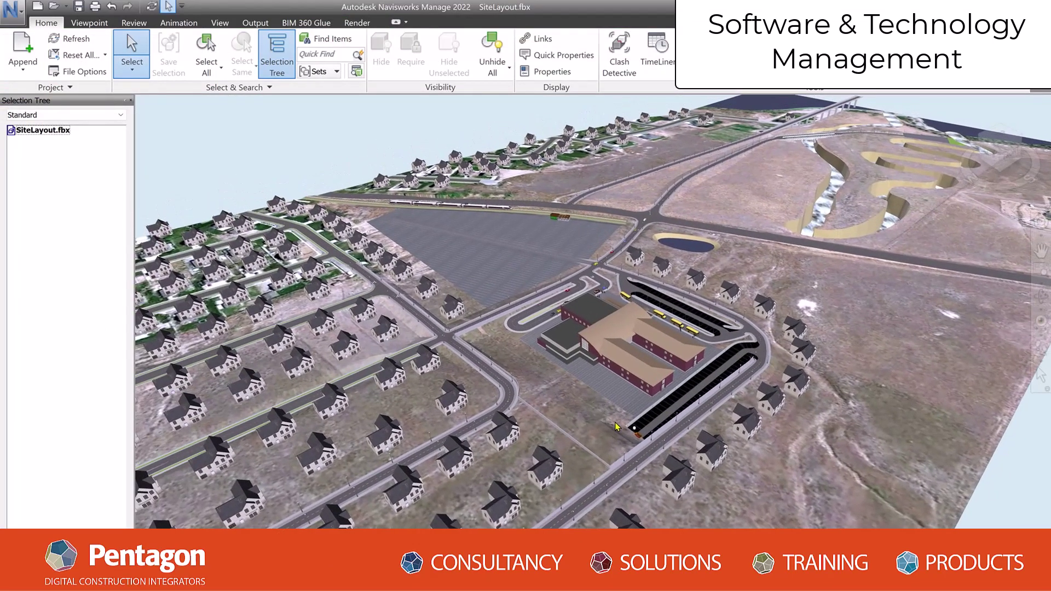
middle_click_drag(614, 425, 515, 464, "shift")
scroll(514, 464, "up", 5)
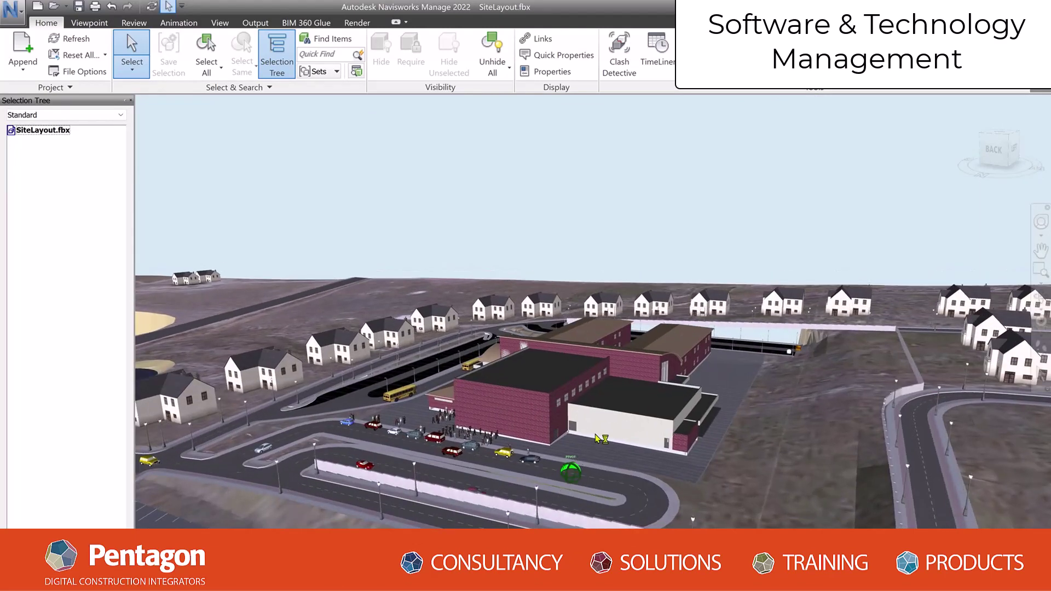
scroll(525, 465, "down", 1)
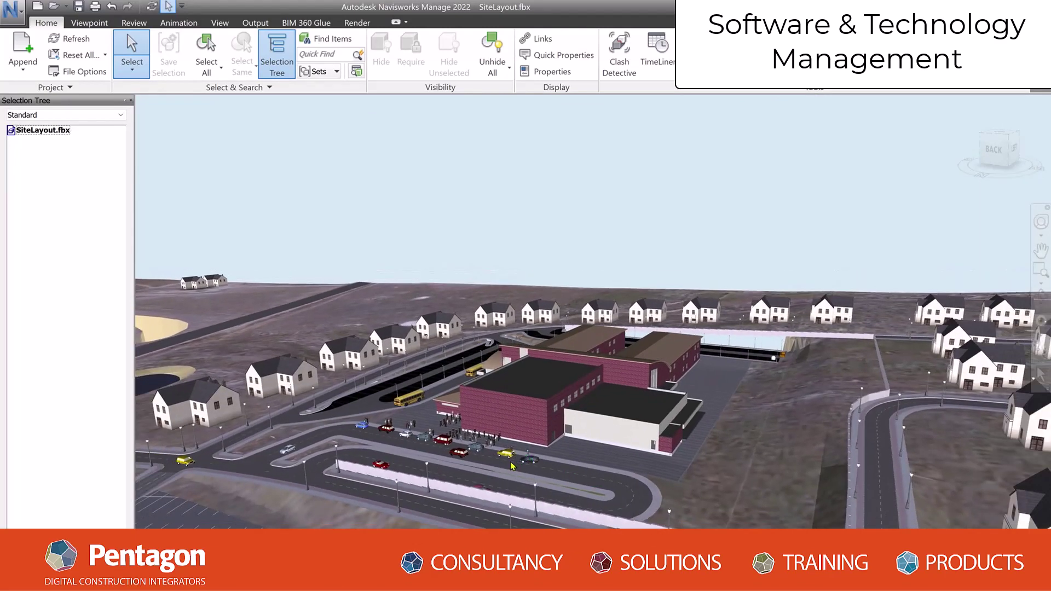
- Select the whole SiteLayout.fbx model in the Selection Tree
left_click(75, 139)
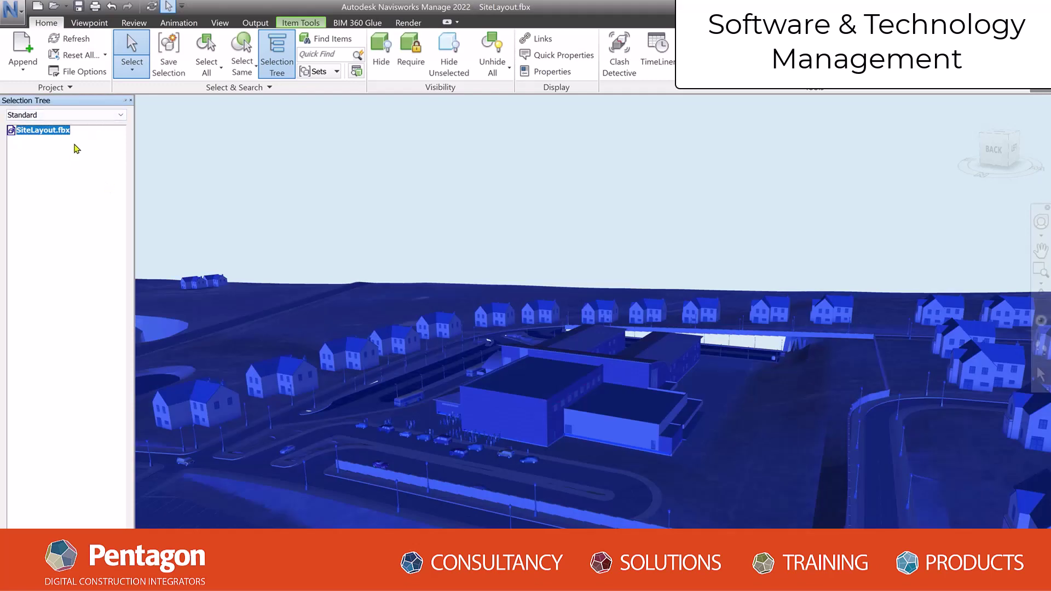
left_click(120, 115)
key("Escape")
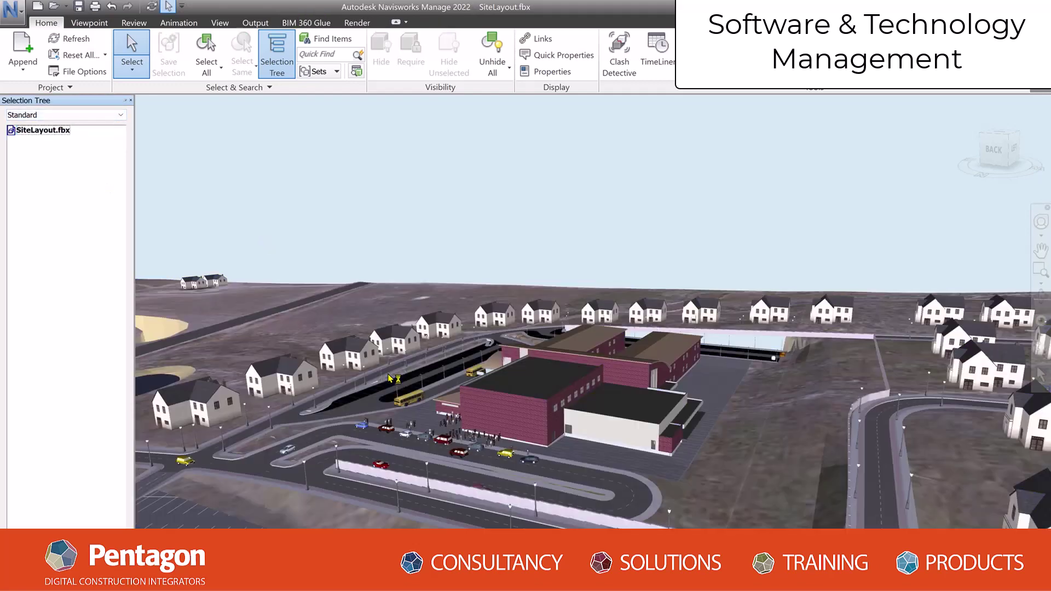
left_click(12, 133)
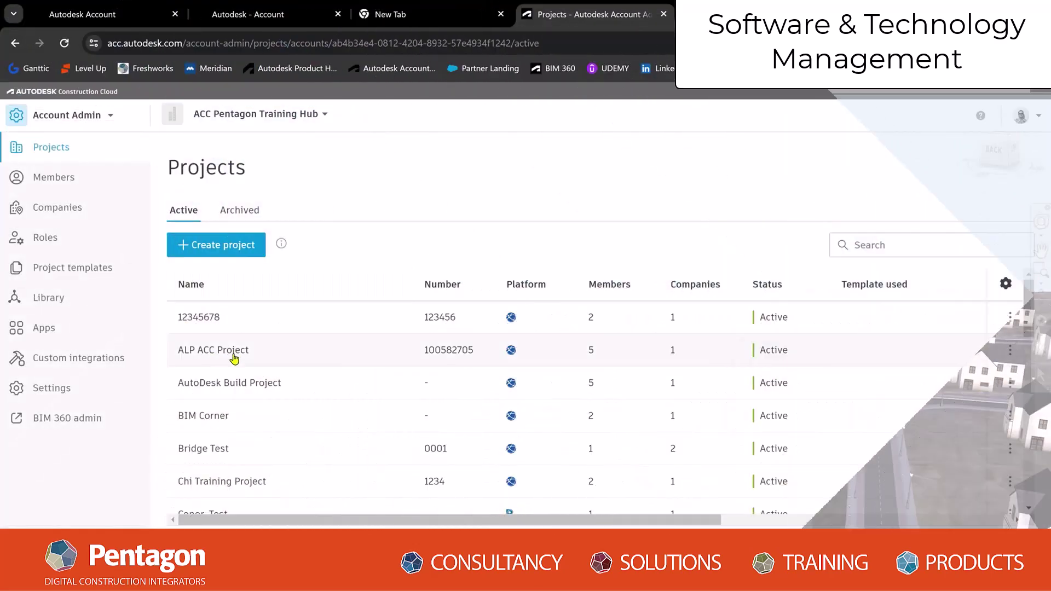
scroll(281, 380, "down", 10)
scroll(288, 381, "up", 10)
- Open the AutoDesk Build Project and switch from Project Admin to Docs
left_click(249, 382)
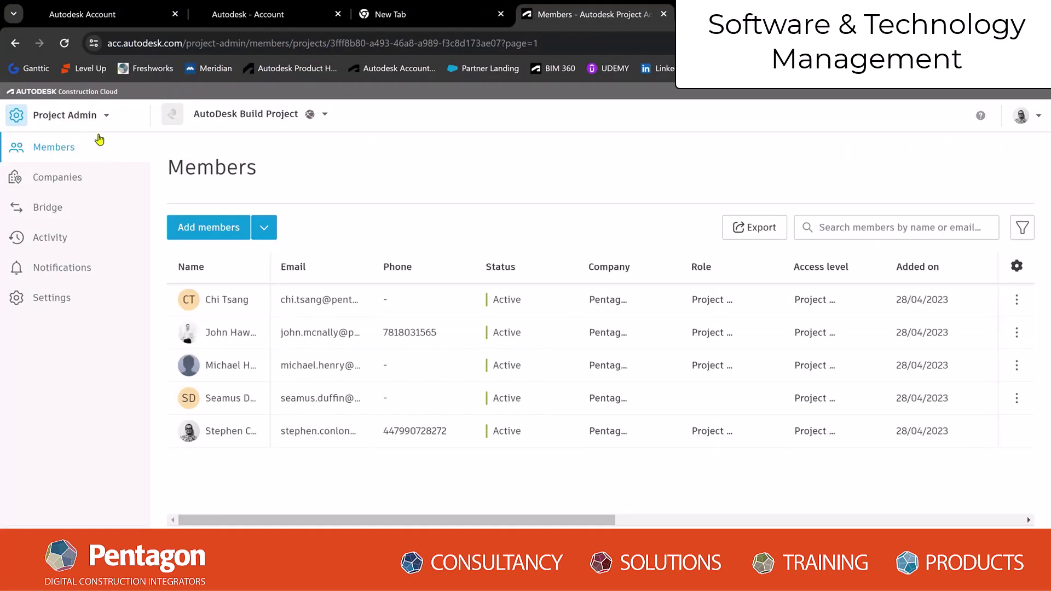
left_click(91, 117)
left_click(78, 223)
- Browse through the 02 Documentation folder to the Build_Sample Revit models
left_click(266, 398)
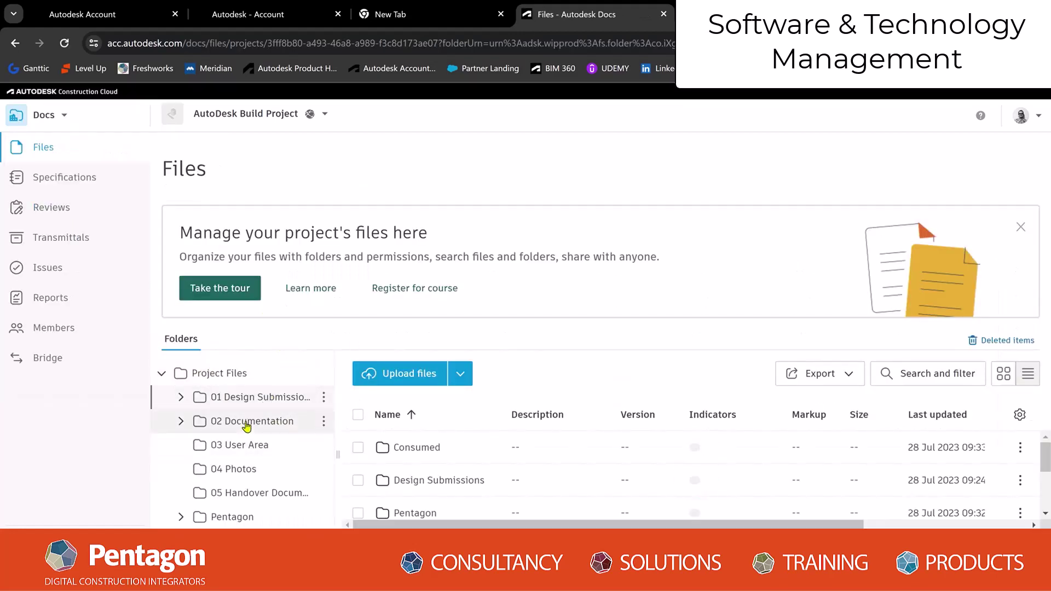
left_click(249, 423)
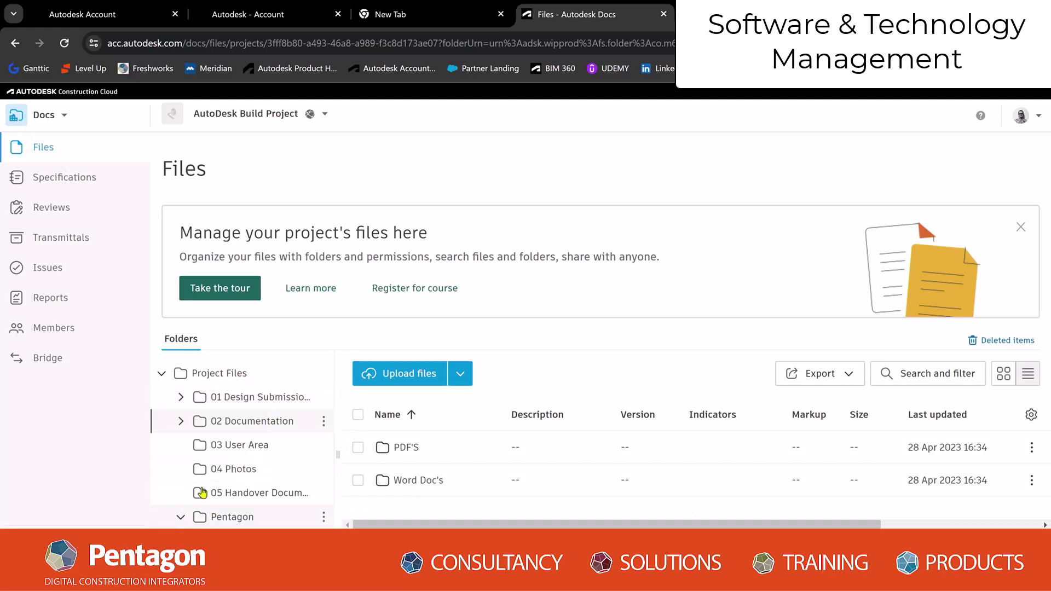
left_click(235, 540)
scroll(476, 507, "down", 1)
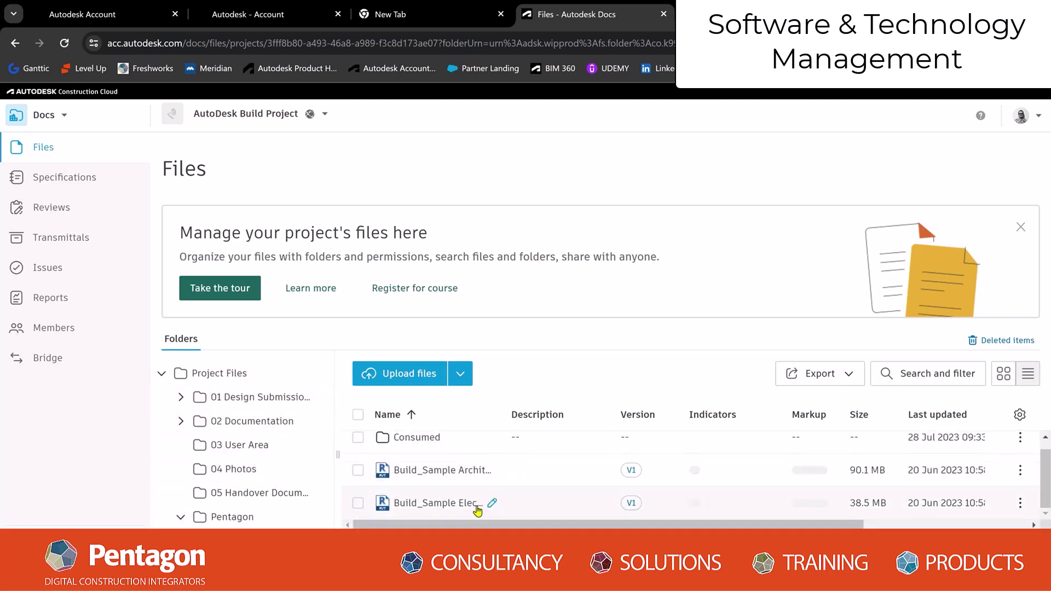
left_click(431, 471)
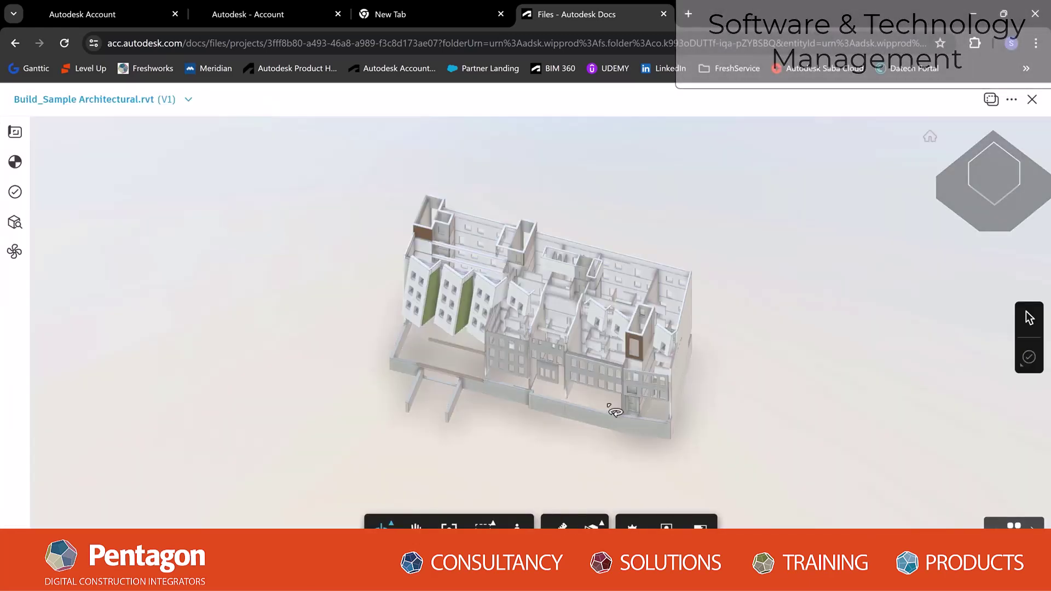
scroll(536, 419, "up", 6)
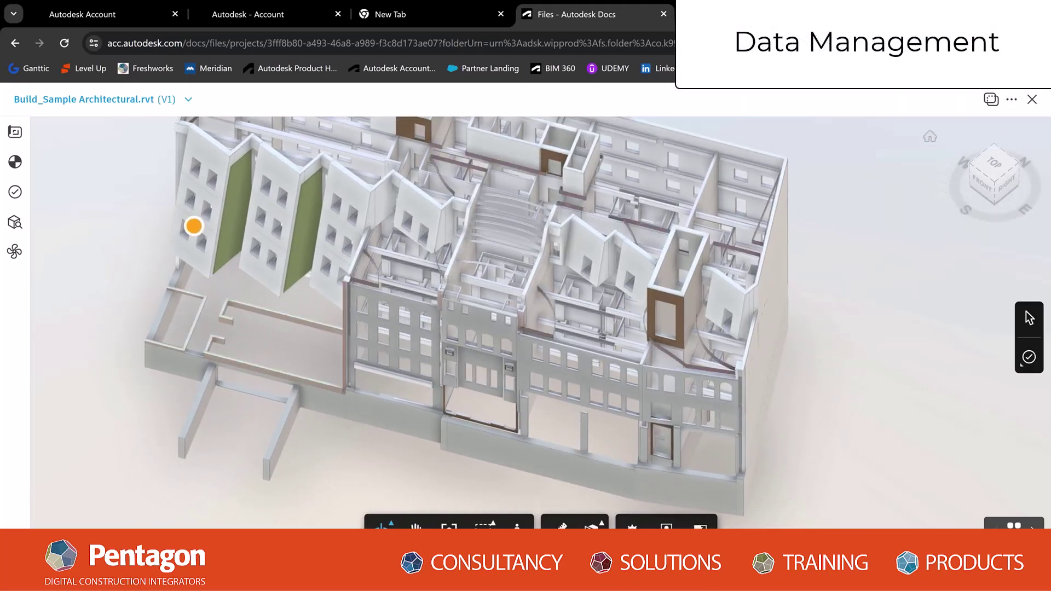
left_click(413, 524)
left_click_drag(771, 429, 646, 459)
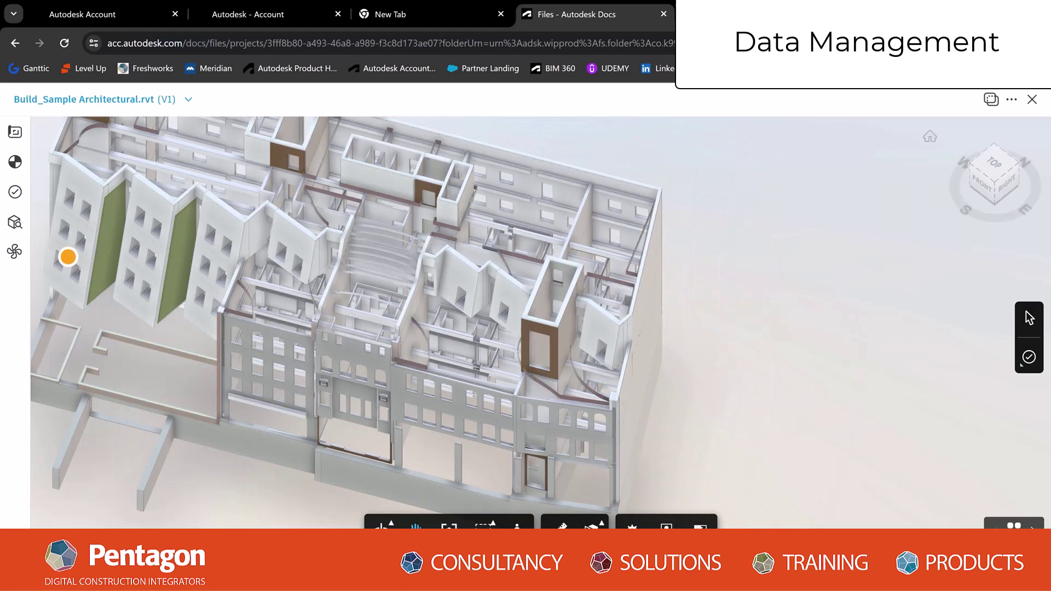
left_click(1032, 99)
left_click(446, 508)
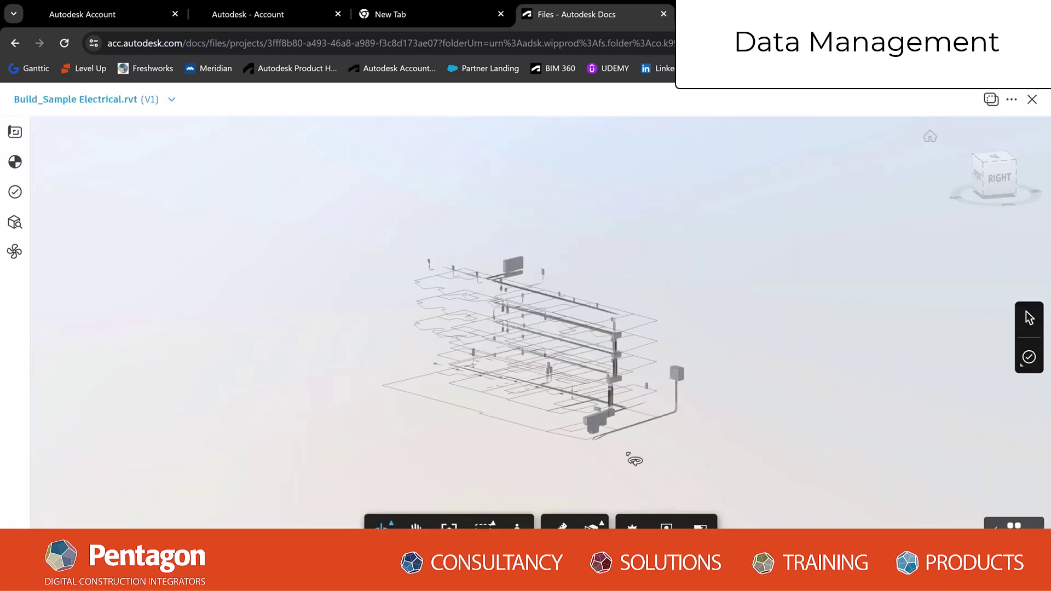
scroll(579, 374, "up", 3)
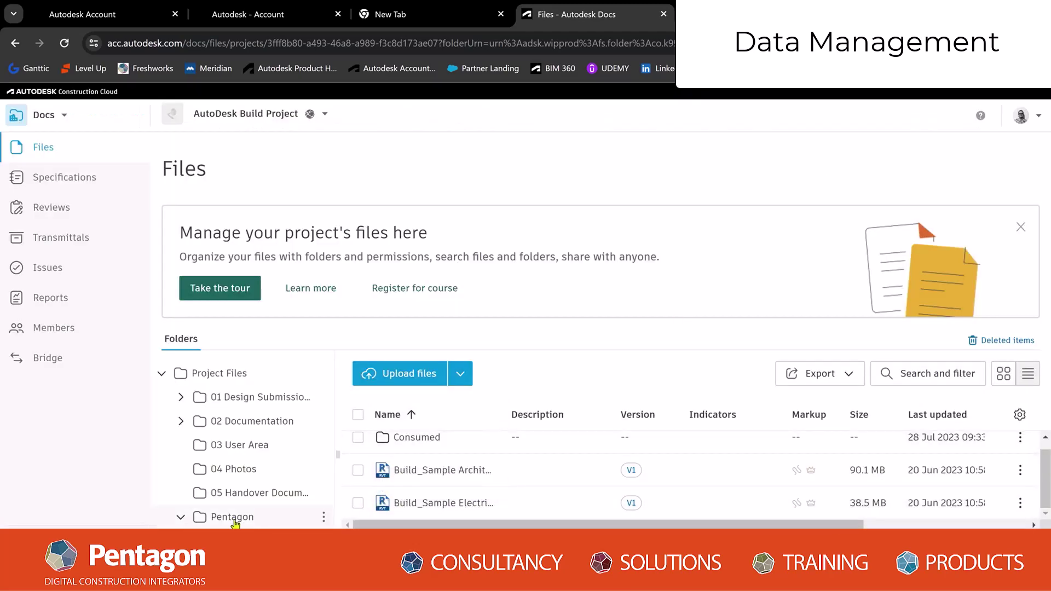
- Browse the Specifications, Reviews and Transmittals pages, ending on the Issues list
left_click(72, 180)
left_click(60, 212)
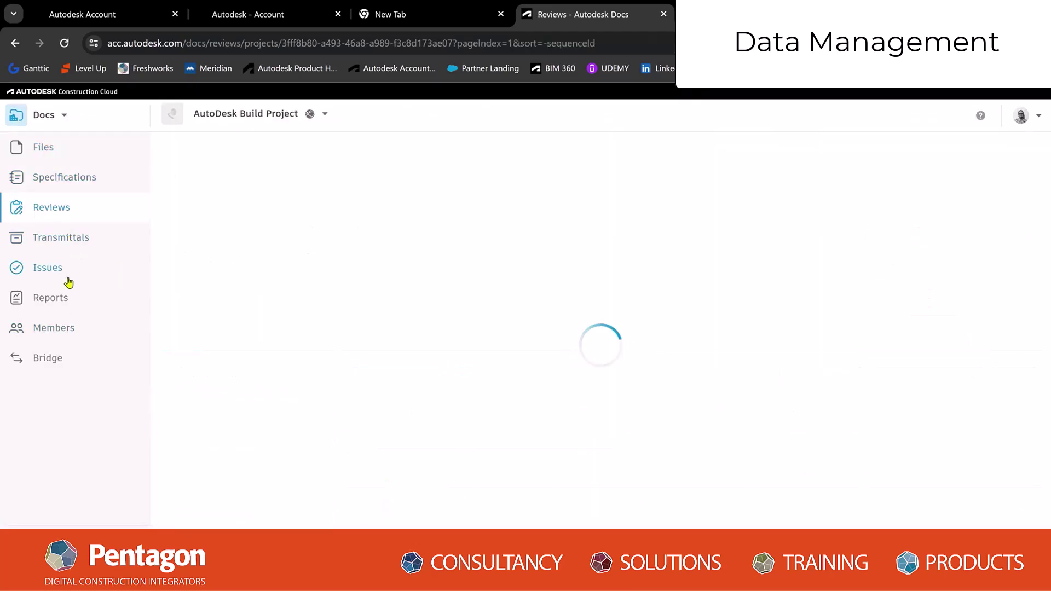
left_click(52, 240)
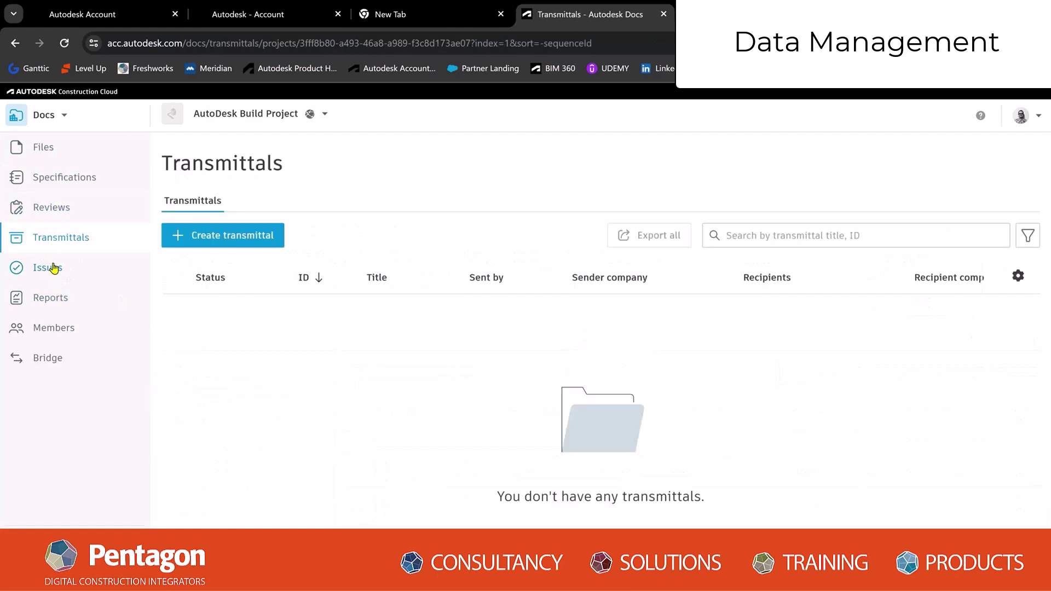
left_click(54, 268)
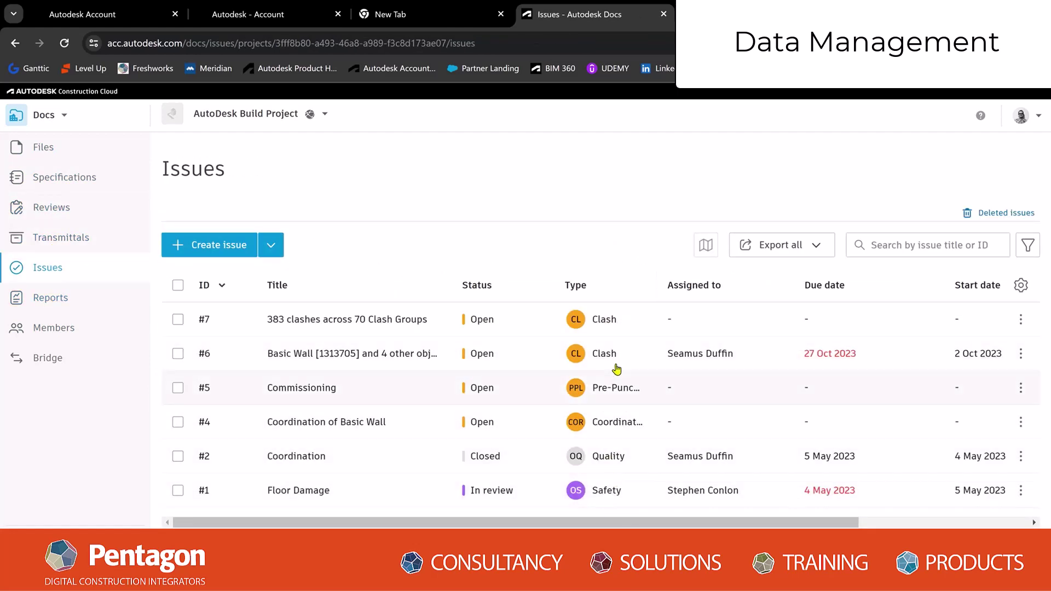
- Open issue #6 and view its attached screenshot, then close it
left_click(319, 357)
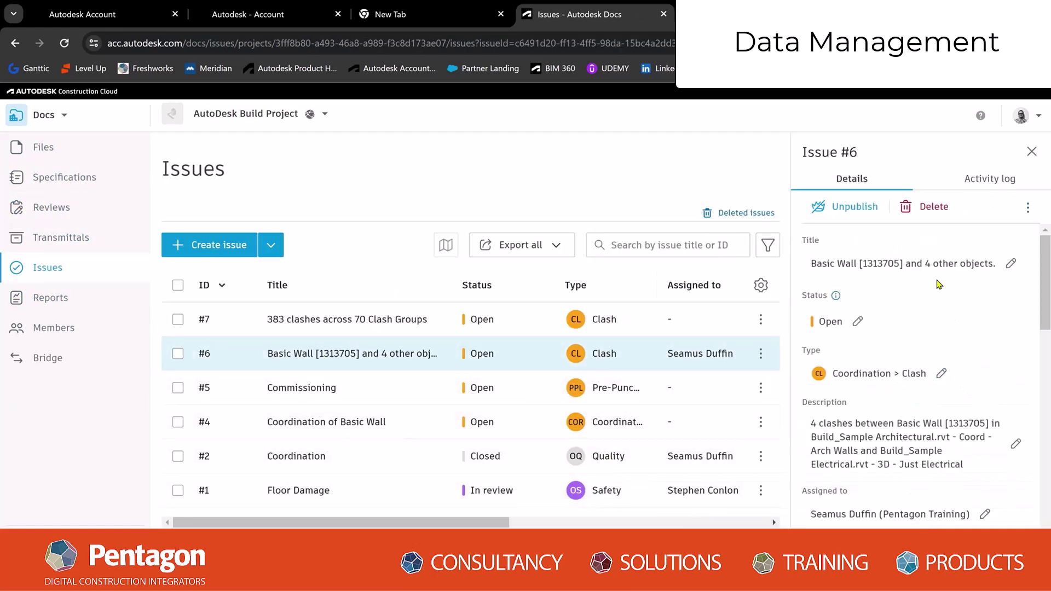
scroll(963, 355, "down", 10)
left_click(854, 383)
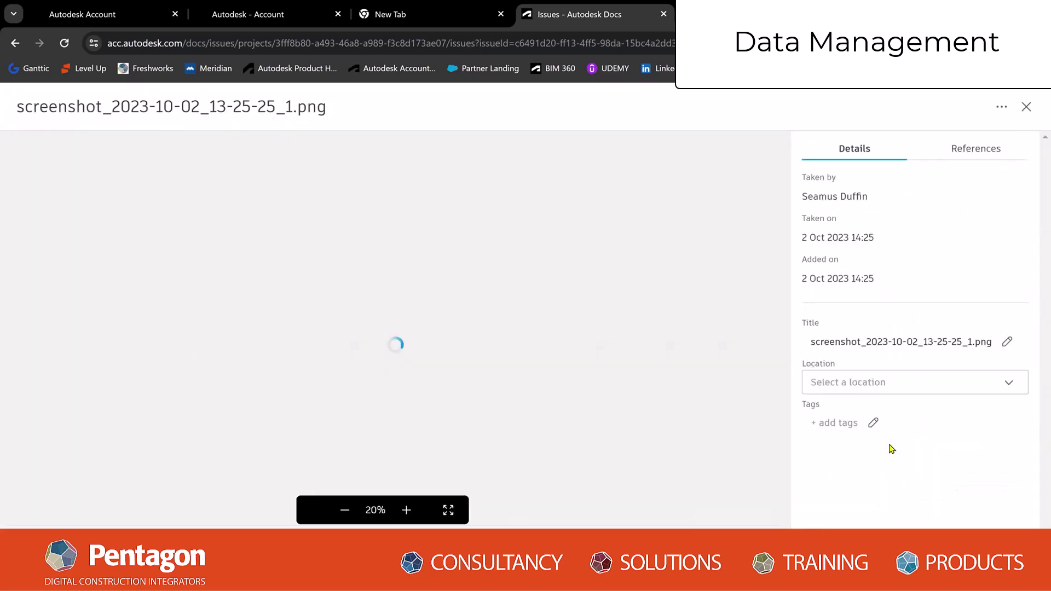
left_click(1026, 106)
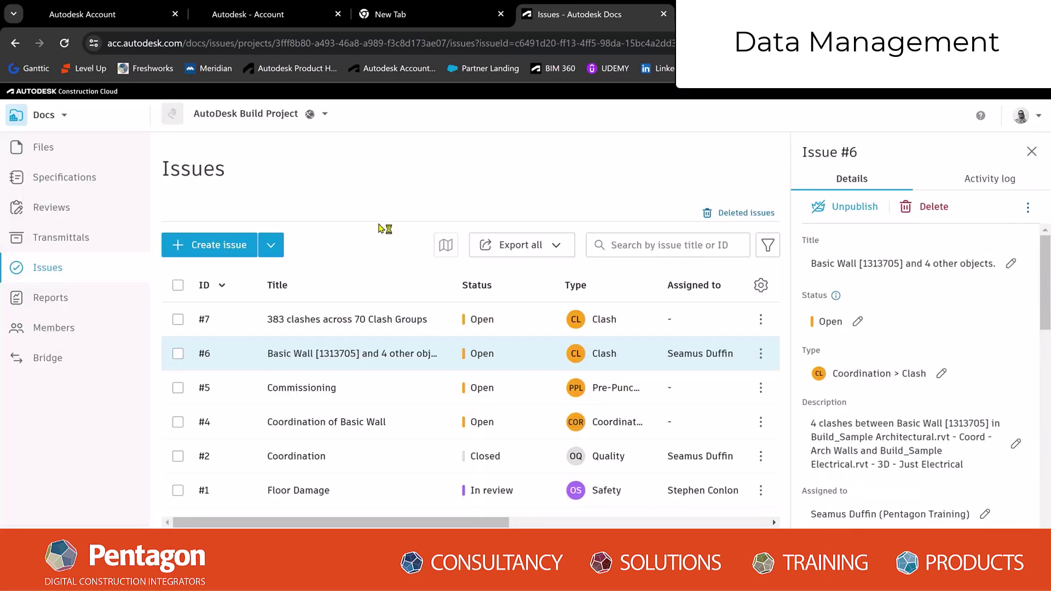
- Check the Construction Cloud product list and move to the Build project home dashboard
left_click(82, 125)
left_click(912, 287)
scroll(936, 365, "down", 10)
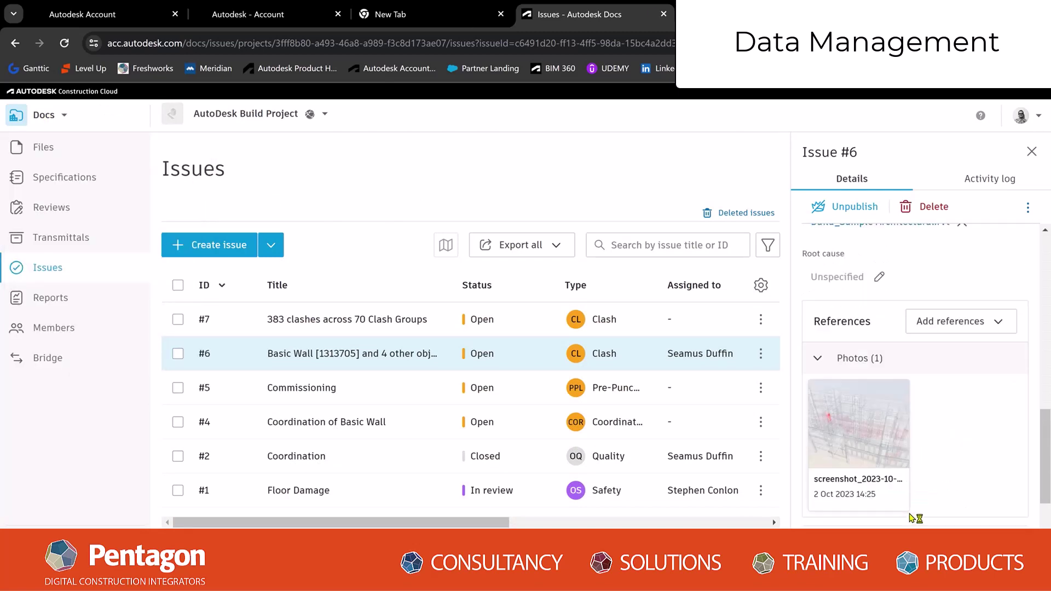
scroll(936, 365, "up", 8)
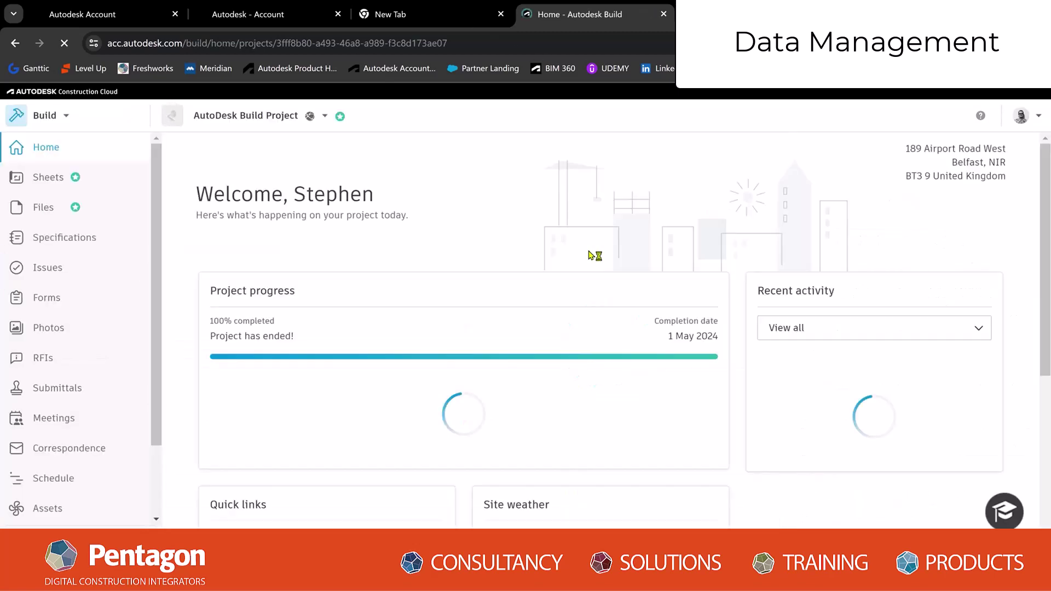
- Circle the right-hand stair area on sheet A100 Parking Deck Floor Plan with a red highlighter
left_click(49, 178)
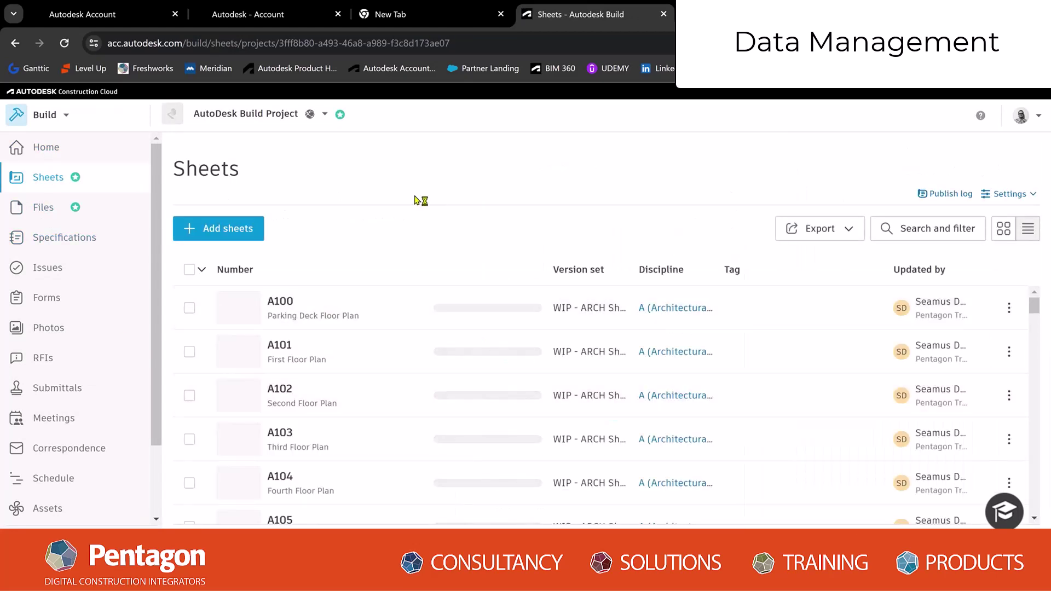
left_click(408, 327)
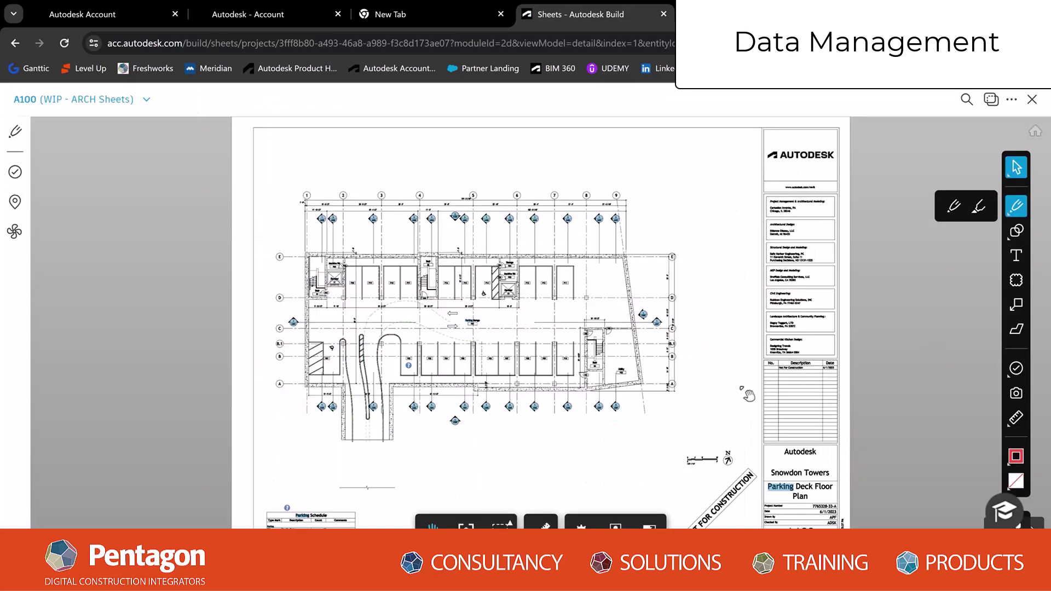
left_click(980, 208)
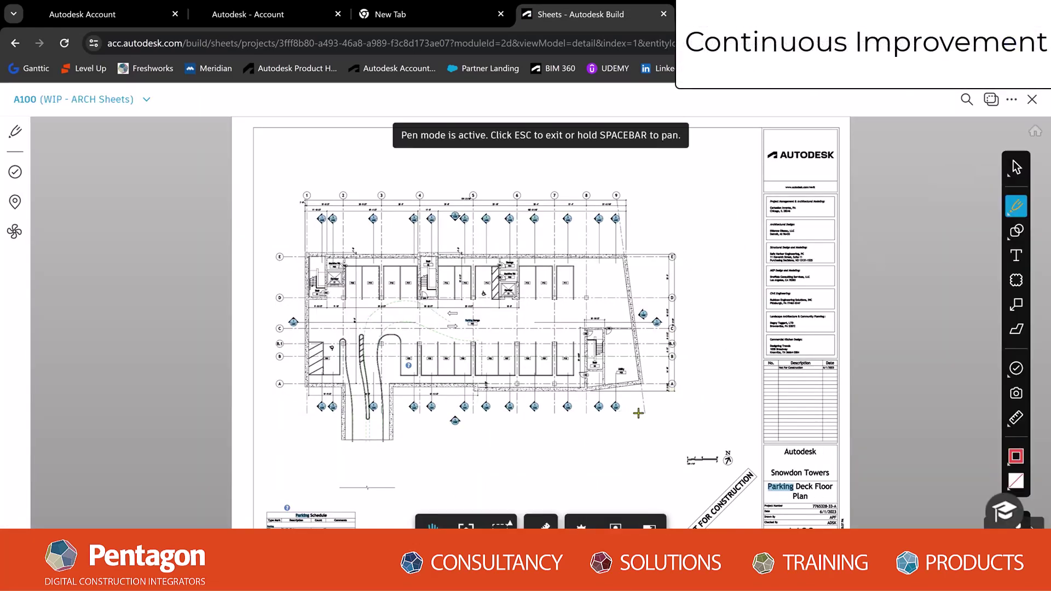
left_click_drag(638, 413, 570, 323)
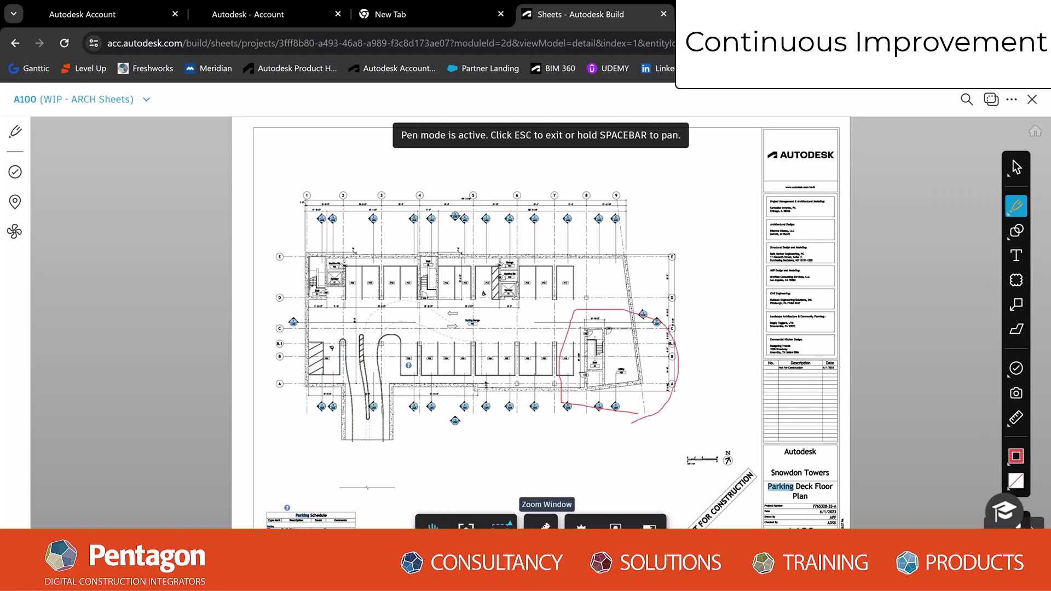
- Open Mech-Detailing-M.rvt from the Pentagon folder, zoom into the 3D model, then close it
left_click(1031, 99)
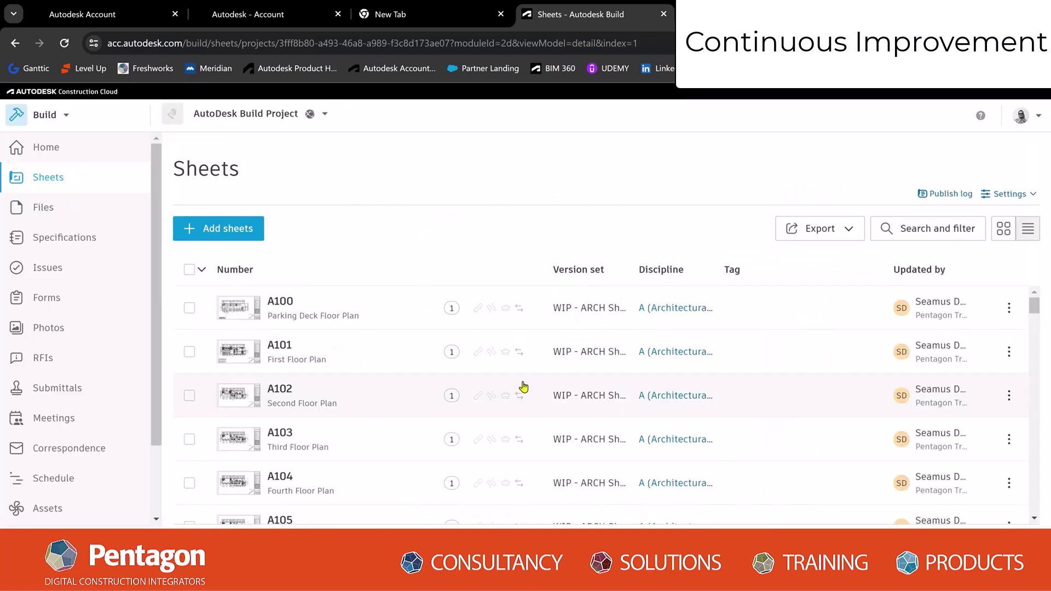
left_click(52, 209)
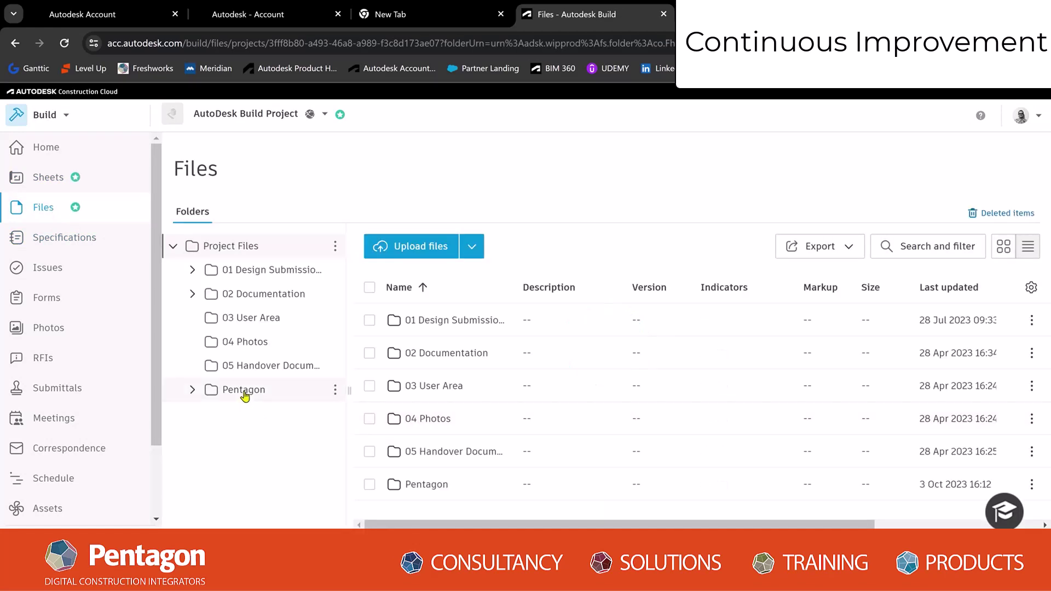
left_click(245, 395)
left_click(457, 356)
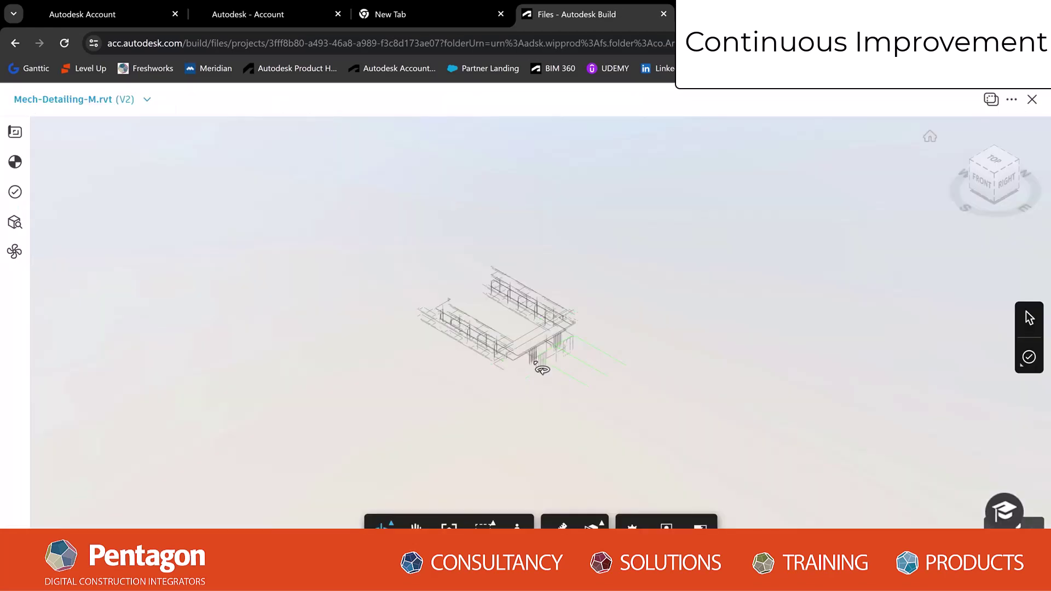
scroll(511, 368, "up", 10)
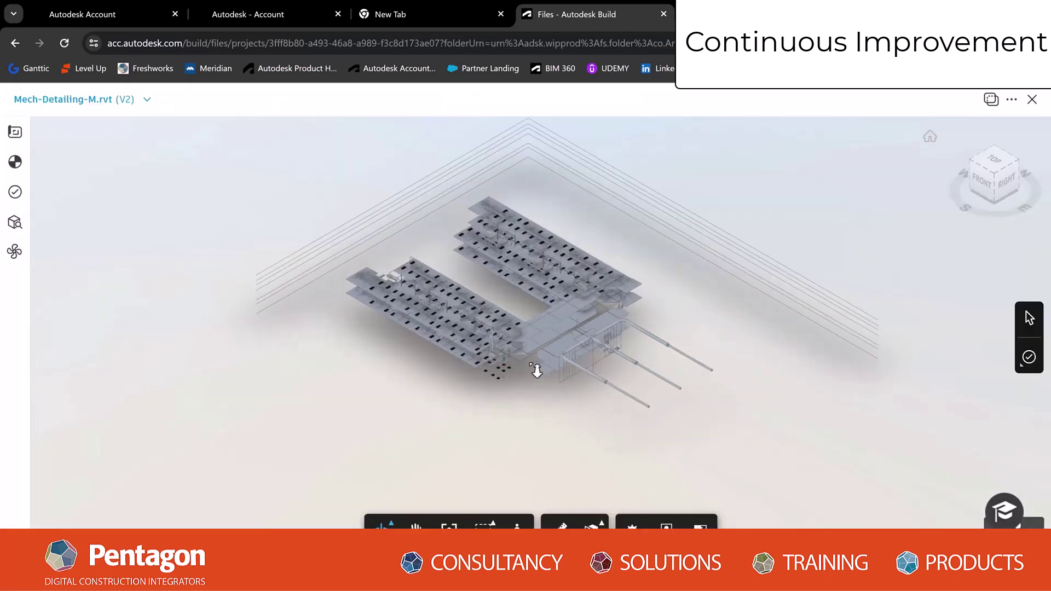
scroll(564, 357, "up", 5)
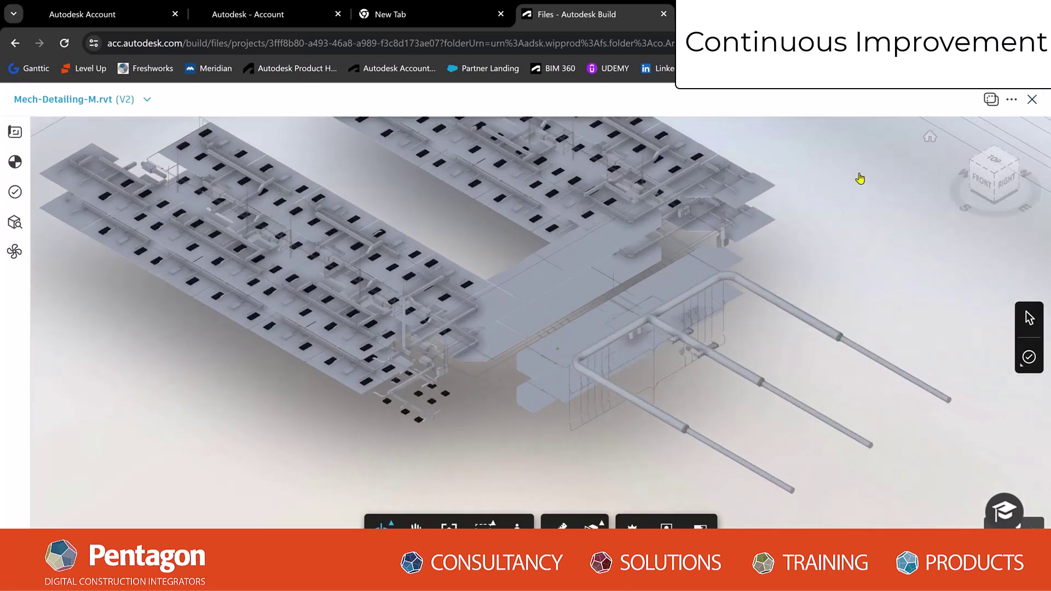
left_click(1032, 99)
- Open the Floor Damage issue's details from the Issues list
left_click(64, 274)
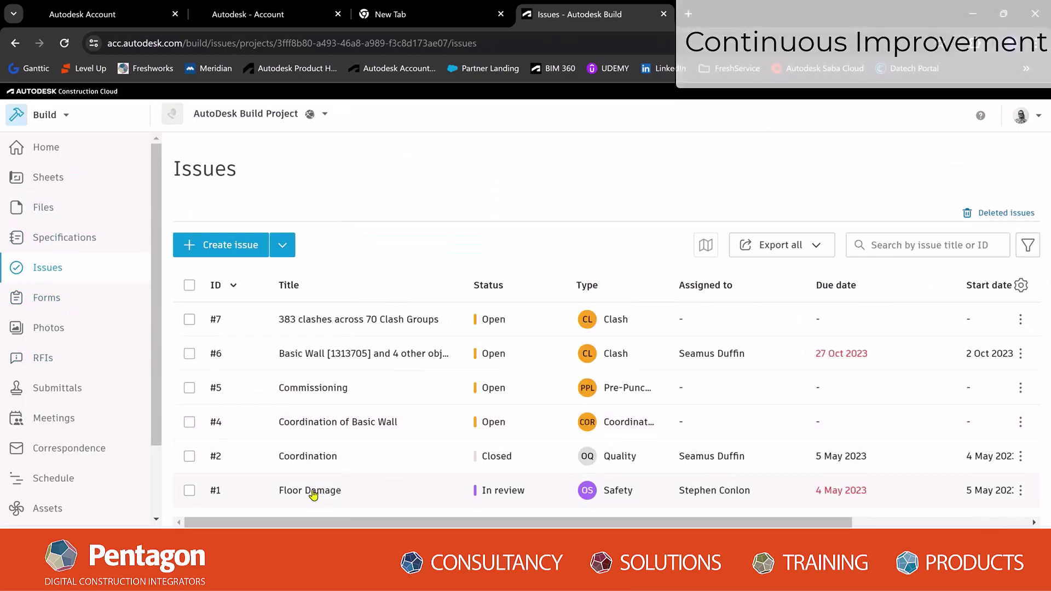
left_click(312, 491)
scroll(918, 389, "down", 5)
scroll(918, 389, "down", 3)
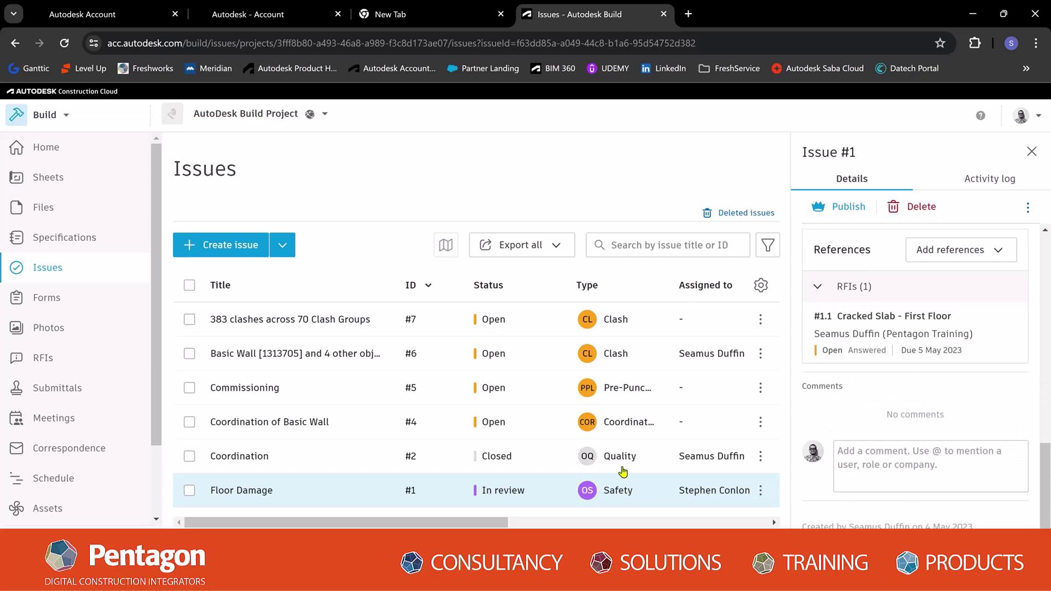
- Enlarge the Broken Slabs photo in RFI #1.1 Cracked Slab - First Floor
left_click(64, 299)
left_click(43, 358)
left_click(207, 305)
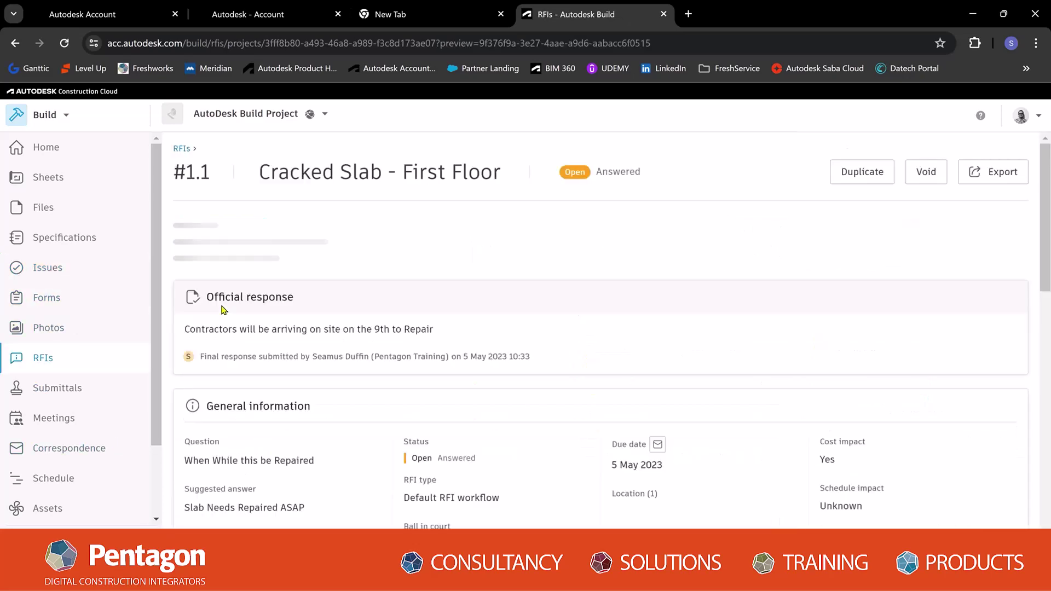
scroll(605, 389, "down", 10)
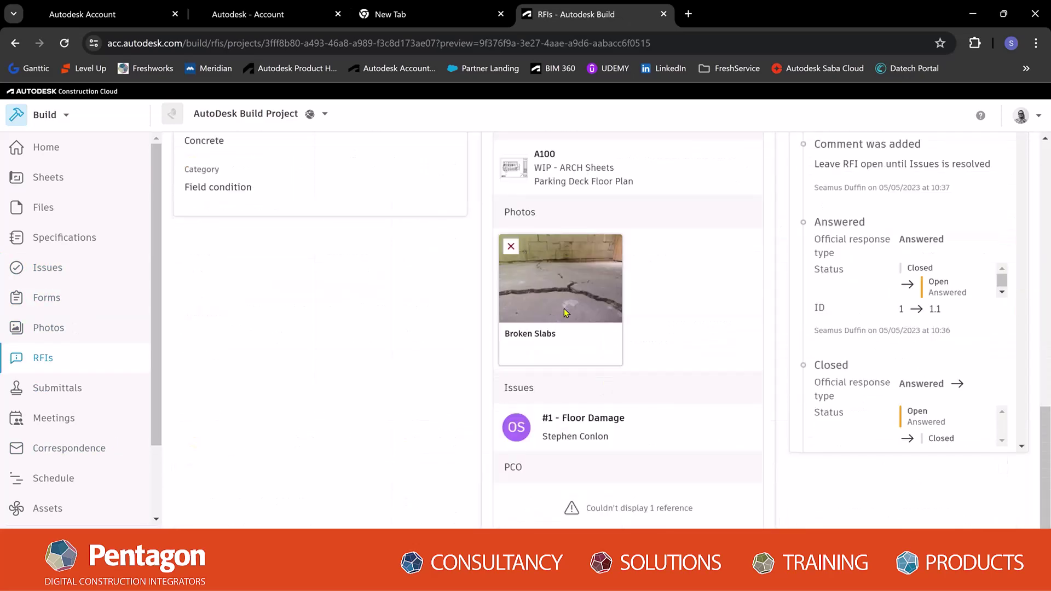
left_click(557, 341)
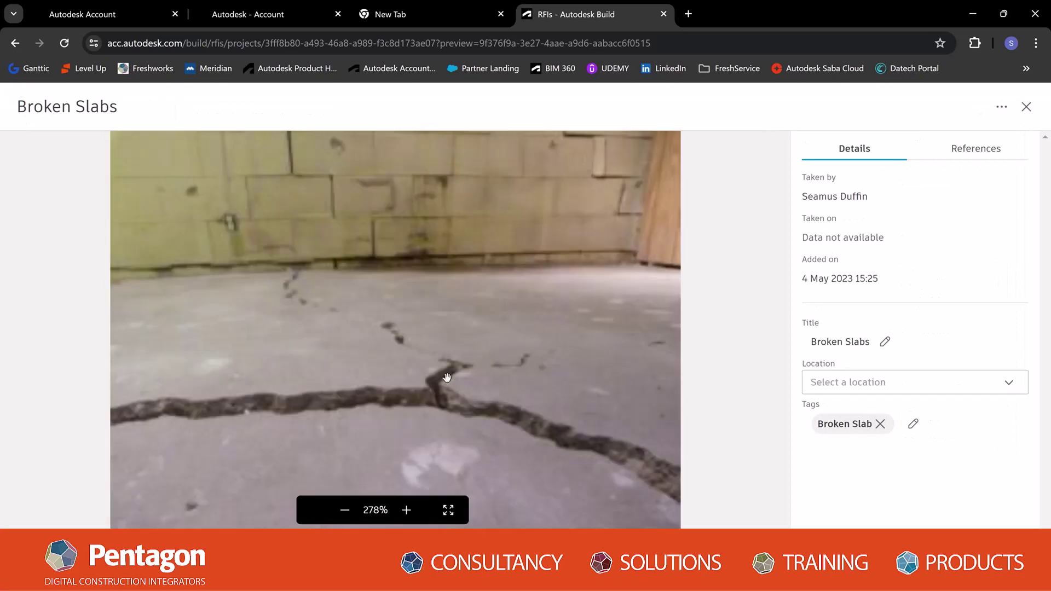